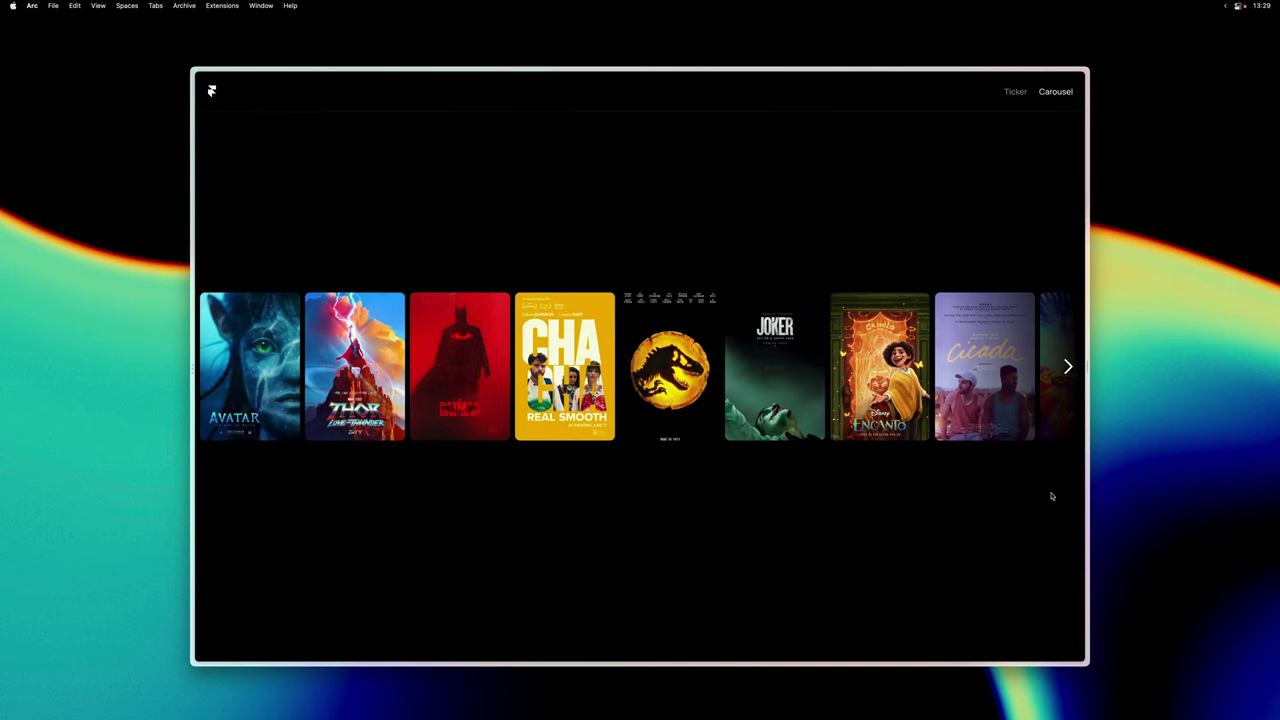
- Advance the Arc preview's poster carousel to the next posters, then slide it back
left_click(1068, 367)
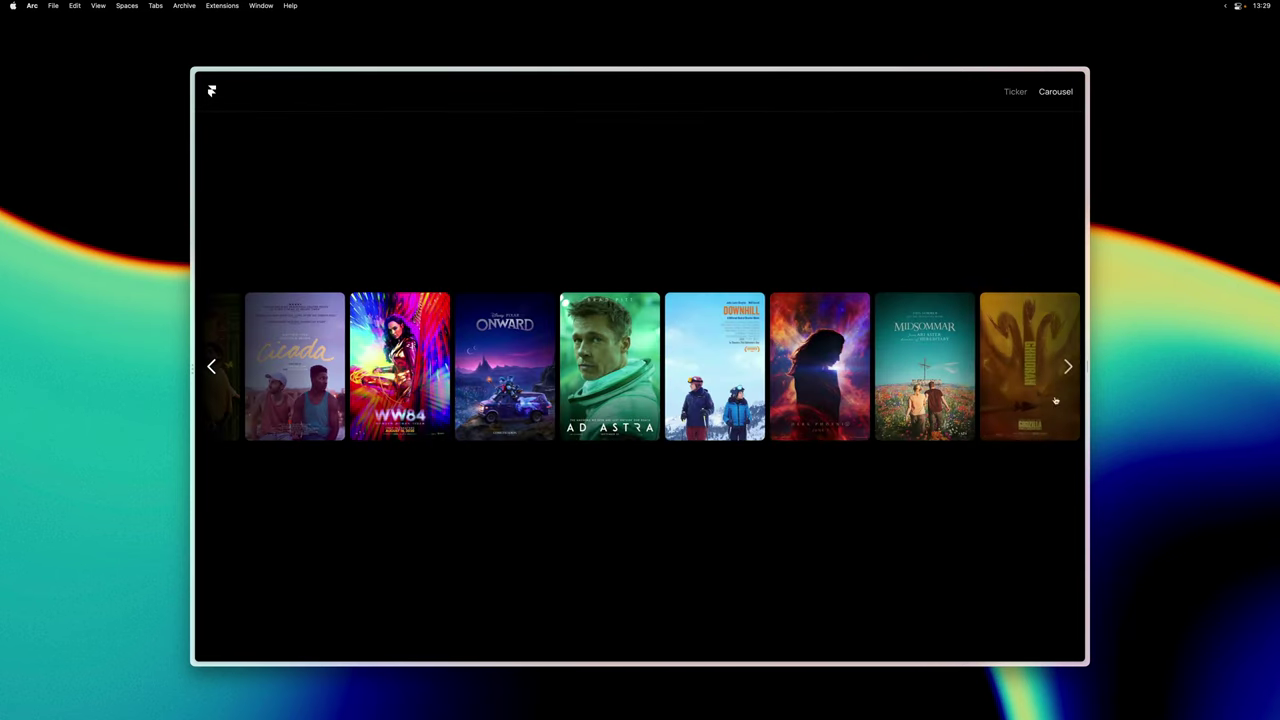
left_click(211, 367)
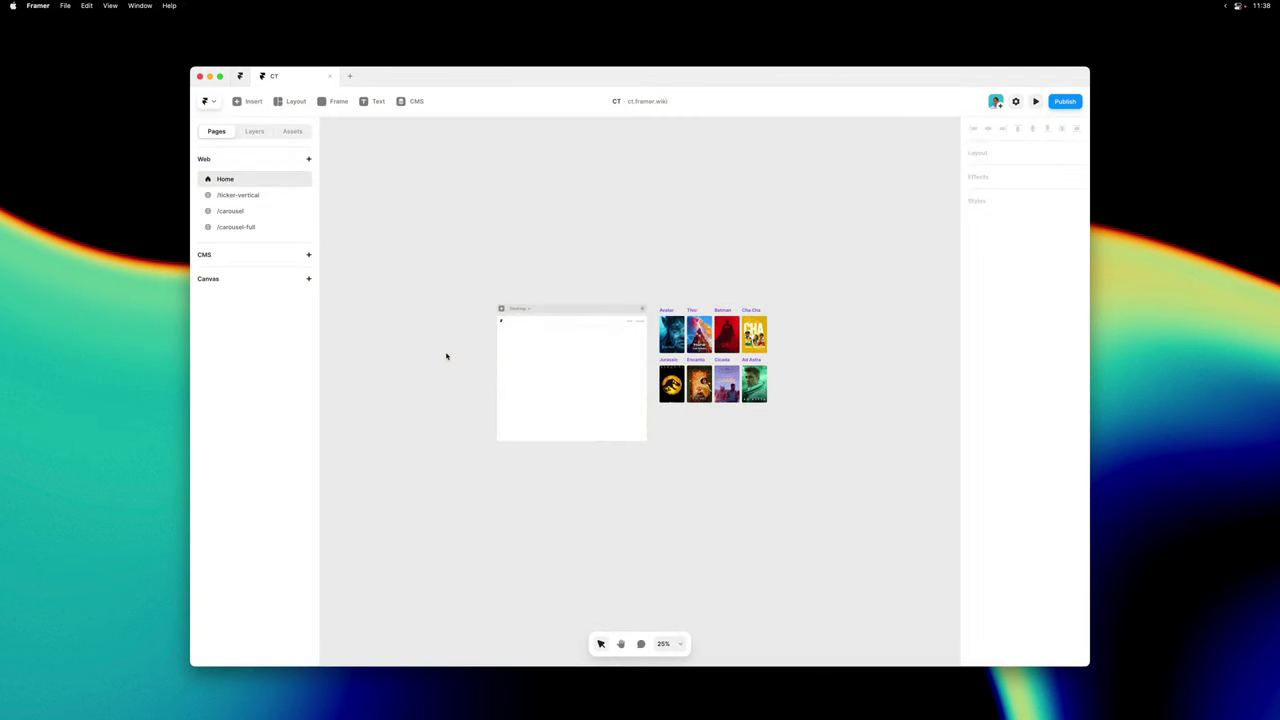
- Place a Ticker in the Desktop frame at X 0, centred vertically
left_click(255, 103)
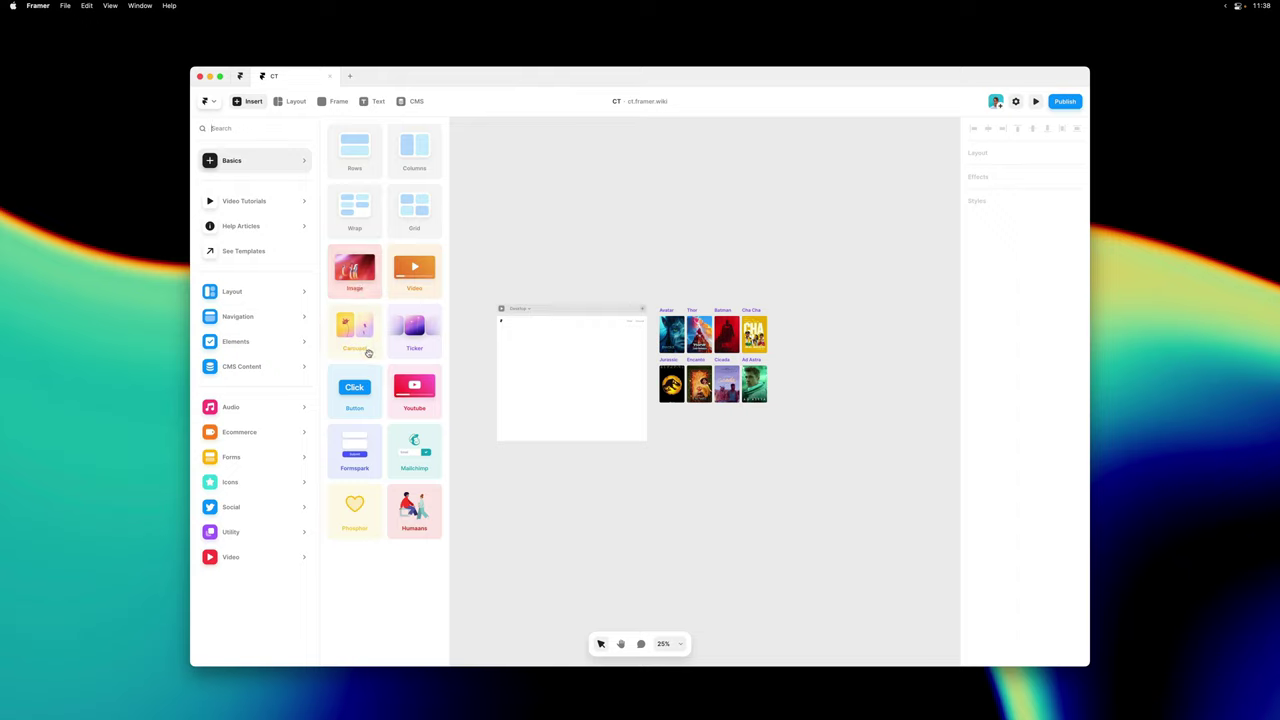
left_click_drag(415, 349, 571, 381)
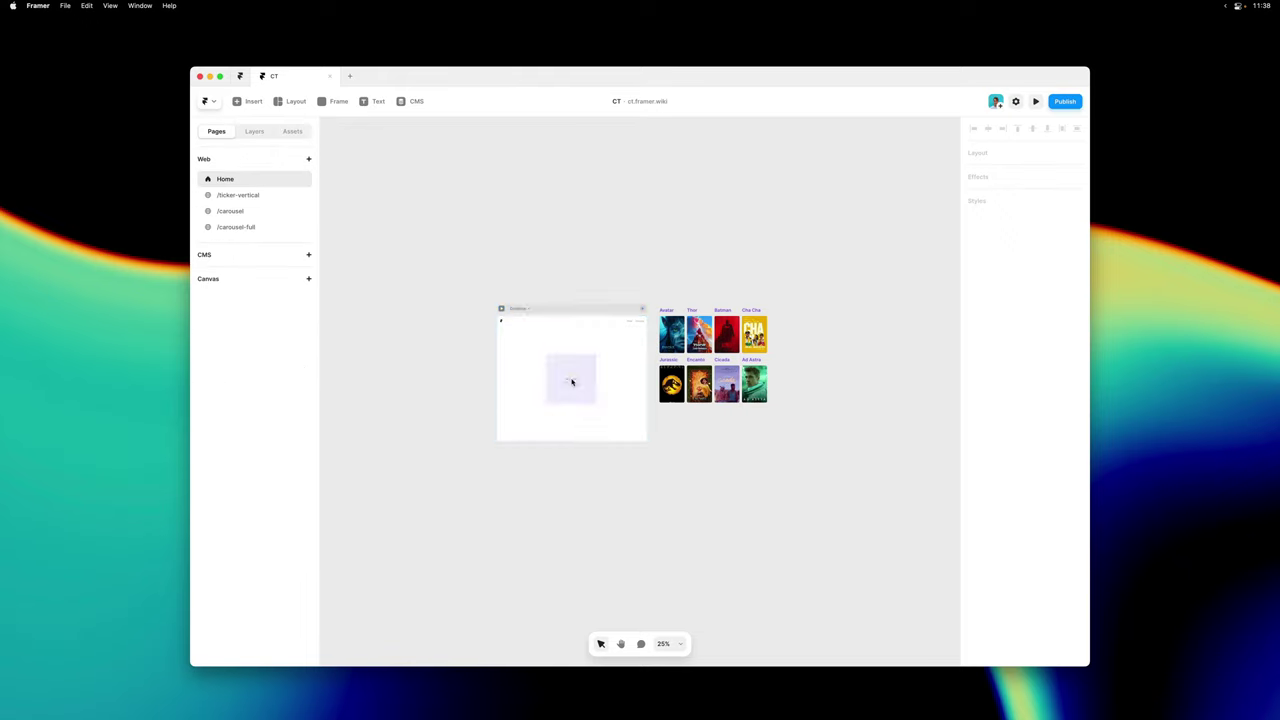
scroll(571, 381, "up", 5)
left_click_drag(568, 379, 721, 365)
left_click(1035, 129)
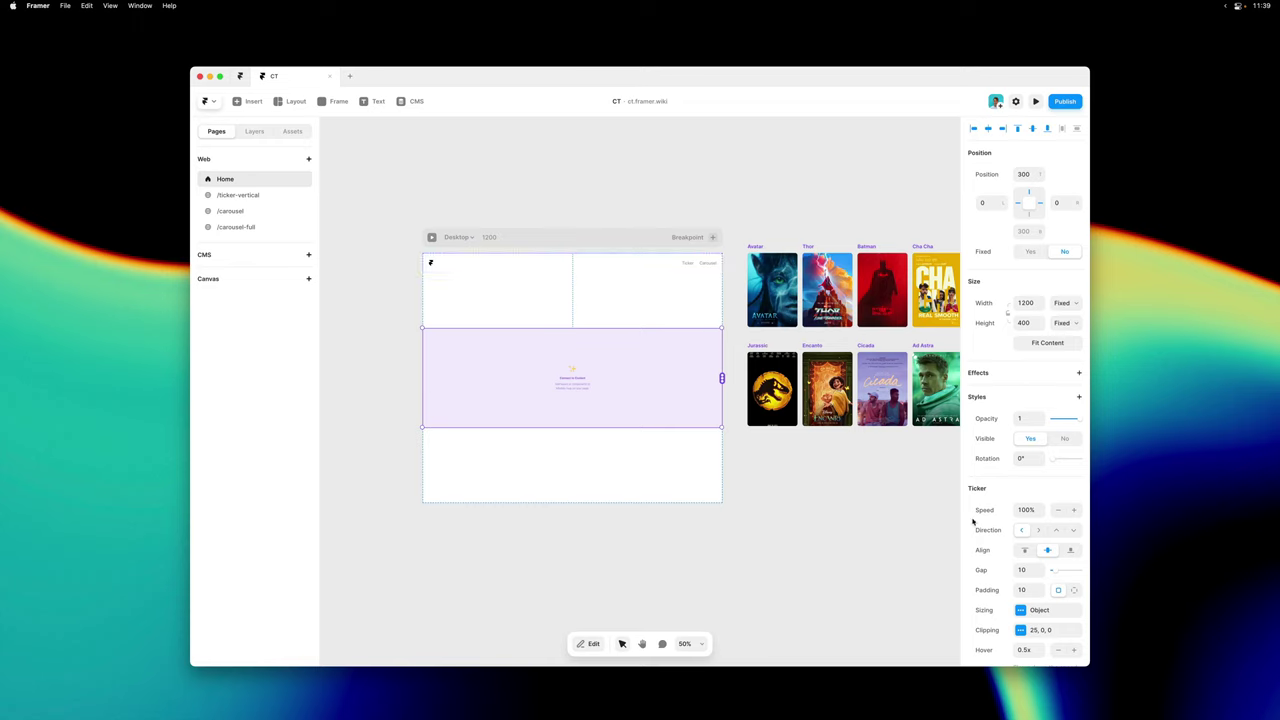
scroll(975, 521, "down", 2)
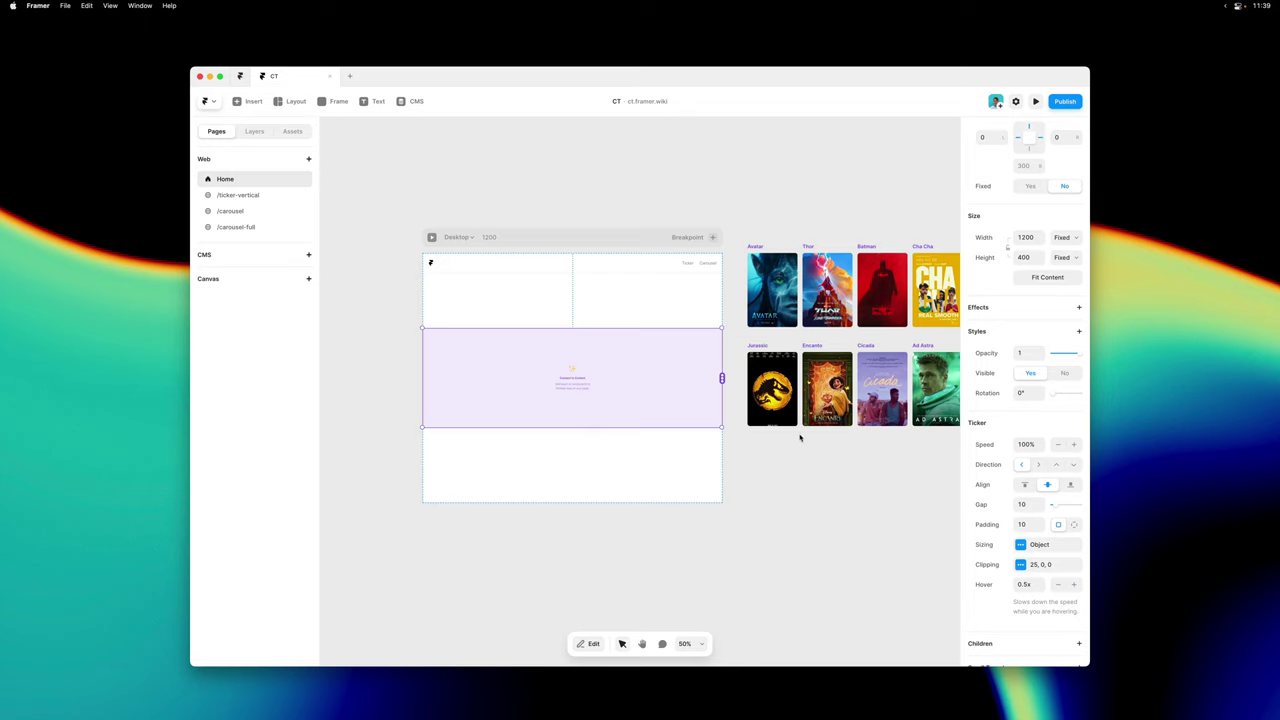
scroll(1032, 522, "down", 3)
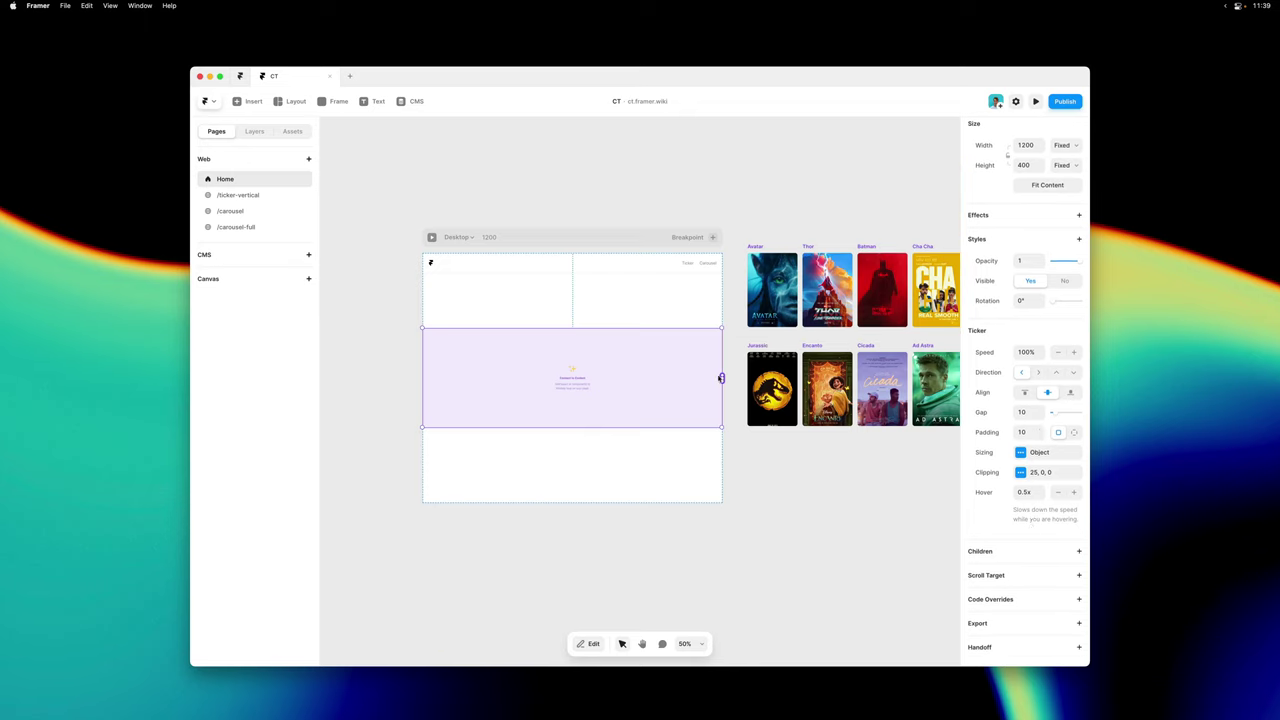
- Link the Avatar, Thor, Batman, Jurassic, Encanto and Ad Astra poster cards into the ticker
left_click_drag(720, 379, 776, 321)
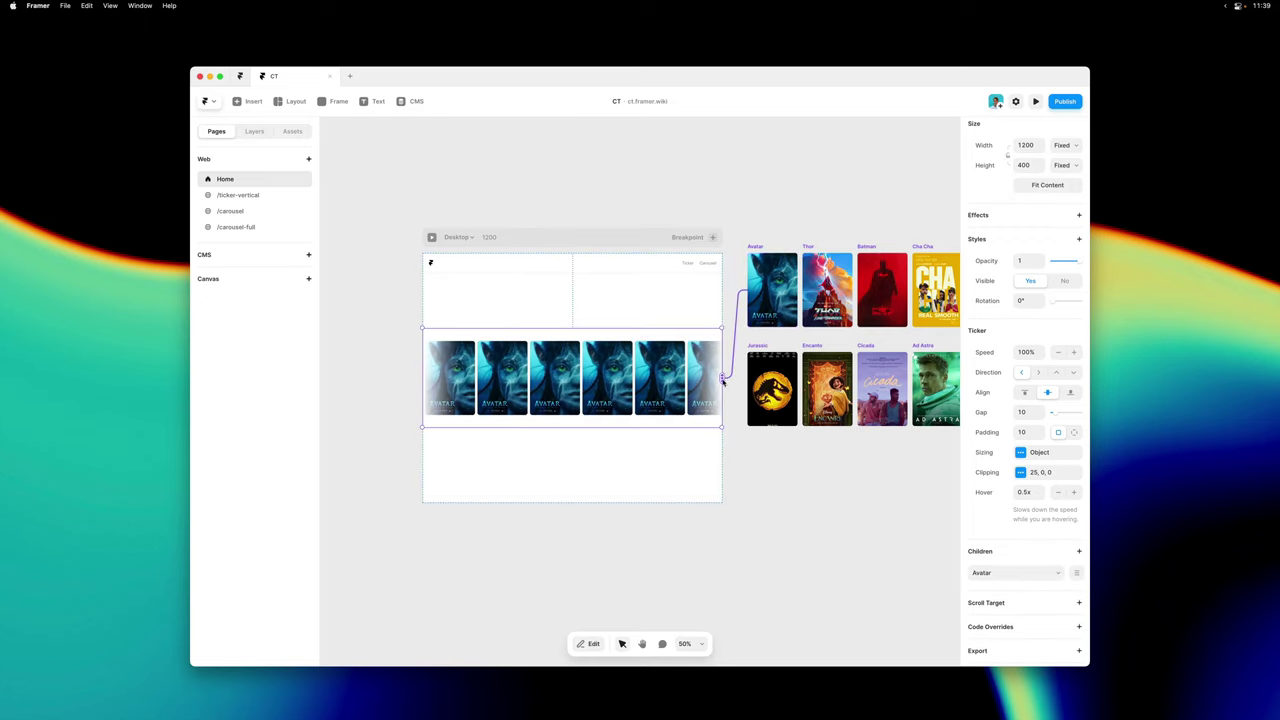
left_click_drag(722, 381, 828, 300)
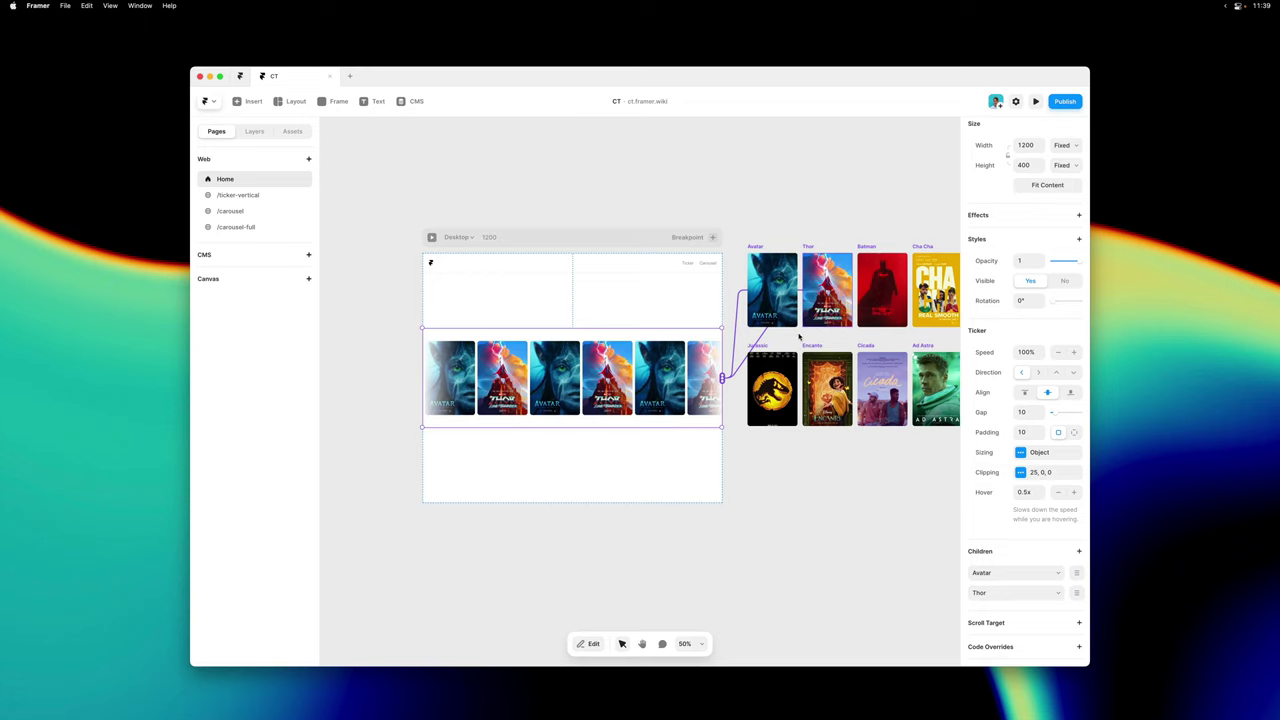
left_click_drag(722, 380, 935, 290)
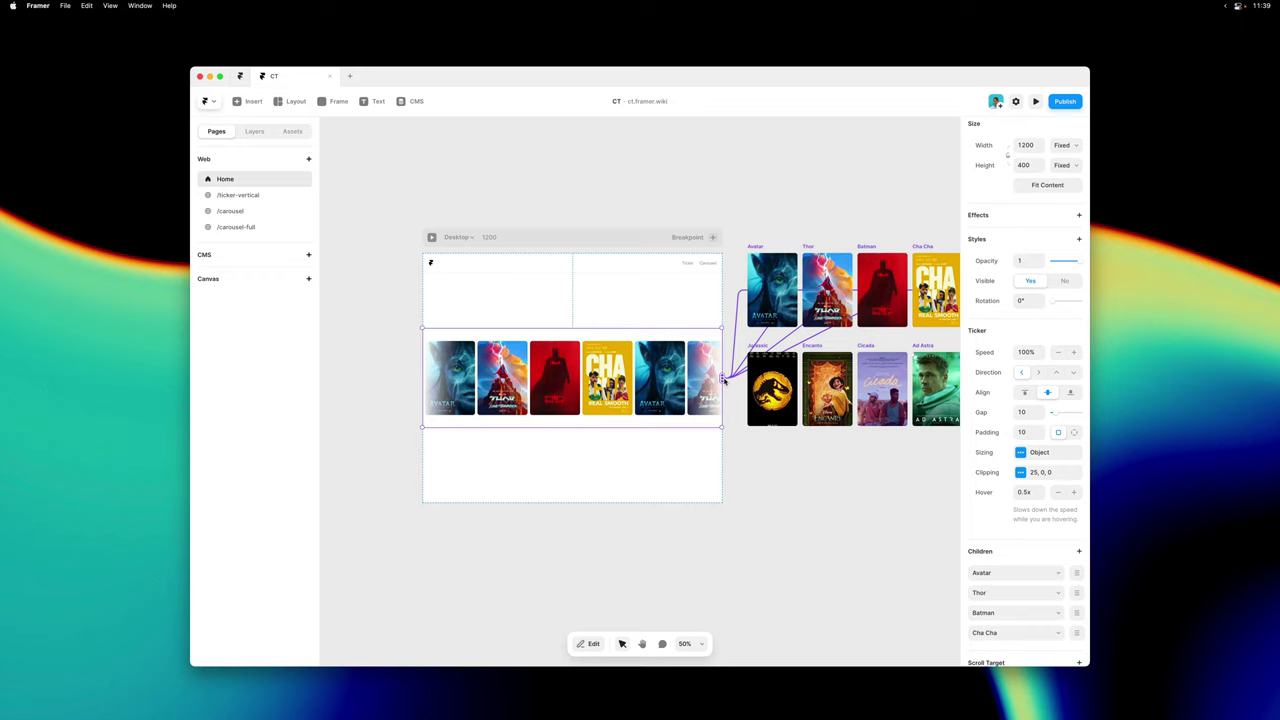
left_click_drag(724, 380, 770, 390)
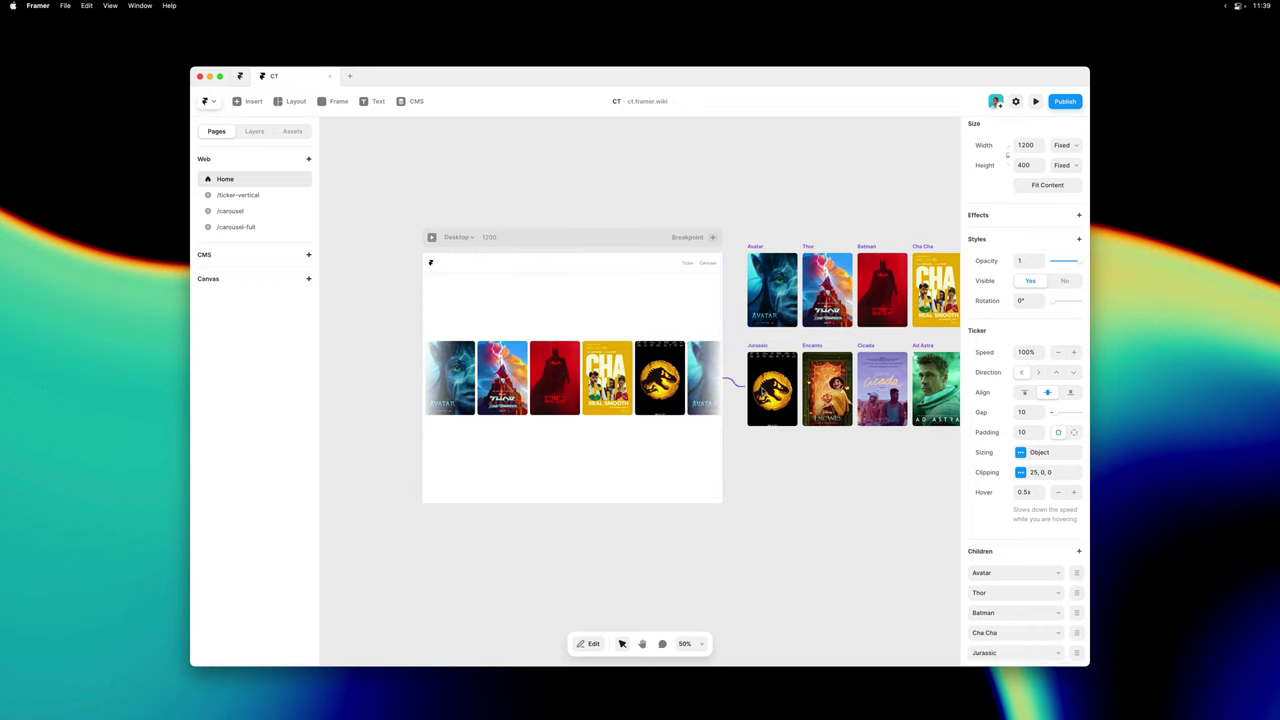
left_click_drag(724, 378, 836, 387)
left_click(718, 380)
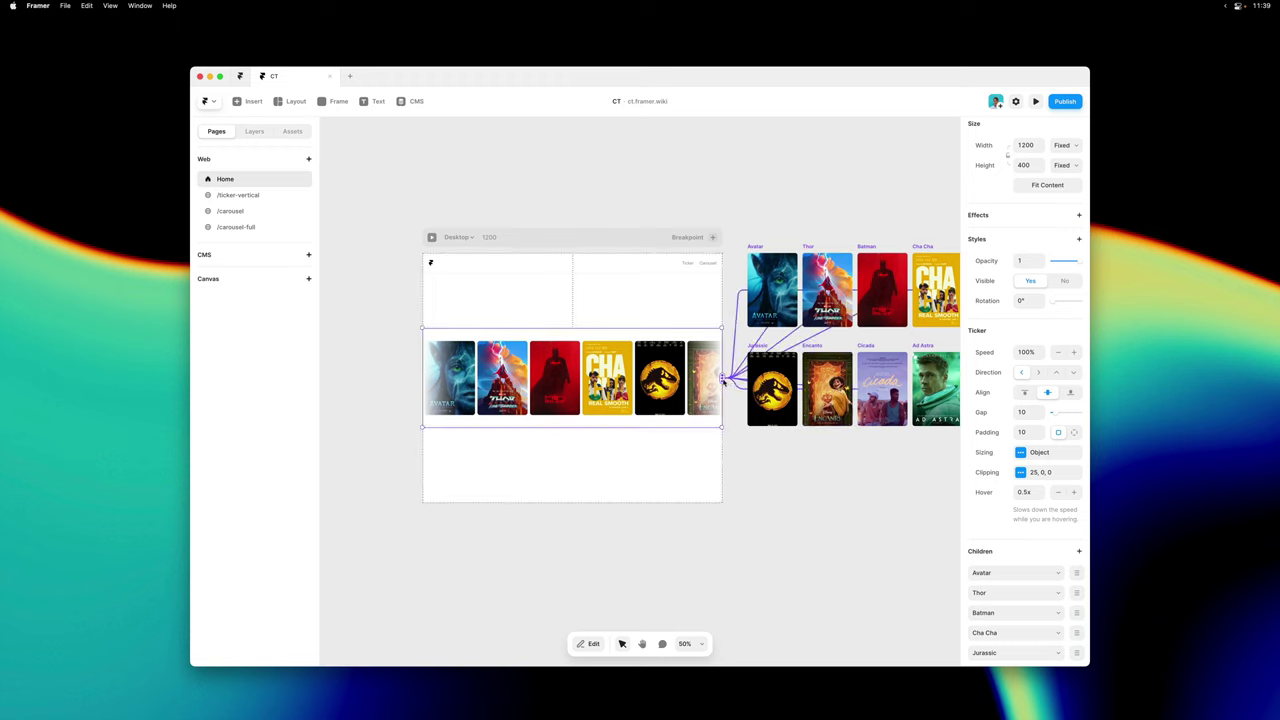
left_click_drag(724, 380, 921, 393)
- Preview the scrolling poster ticker, then open the poster Cover component to view its variants
left_click(431, 240)
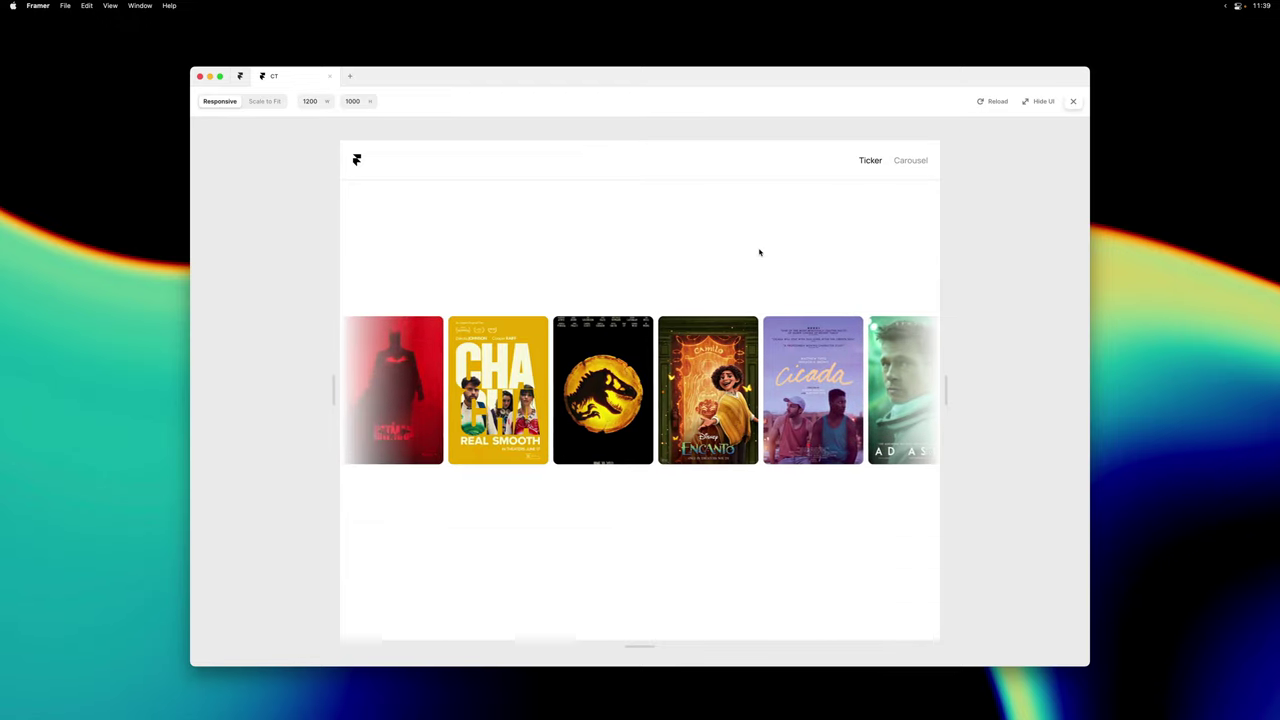
left_click(1072, 105)
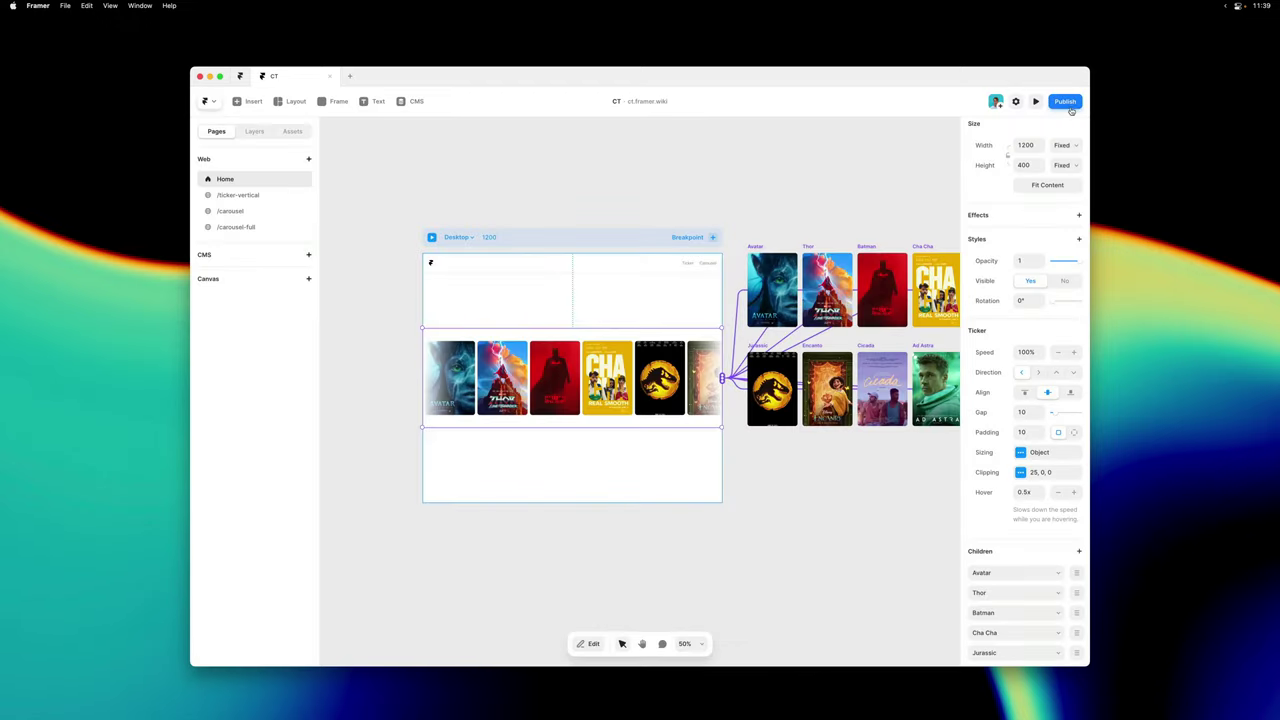
double_click(832, 264)
scroll(832, 264, "down", 3)
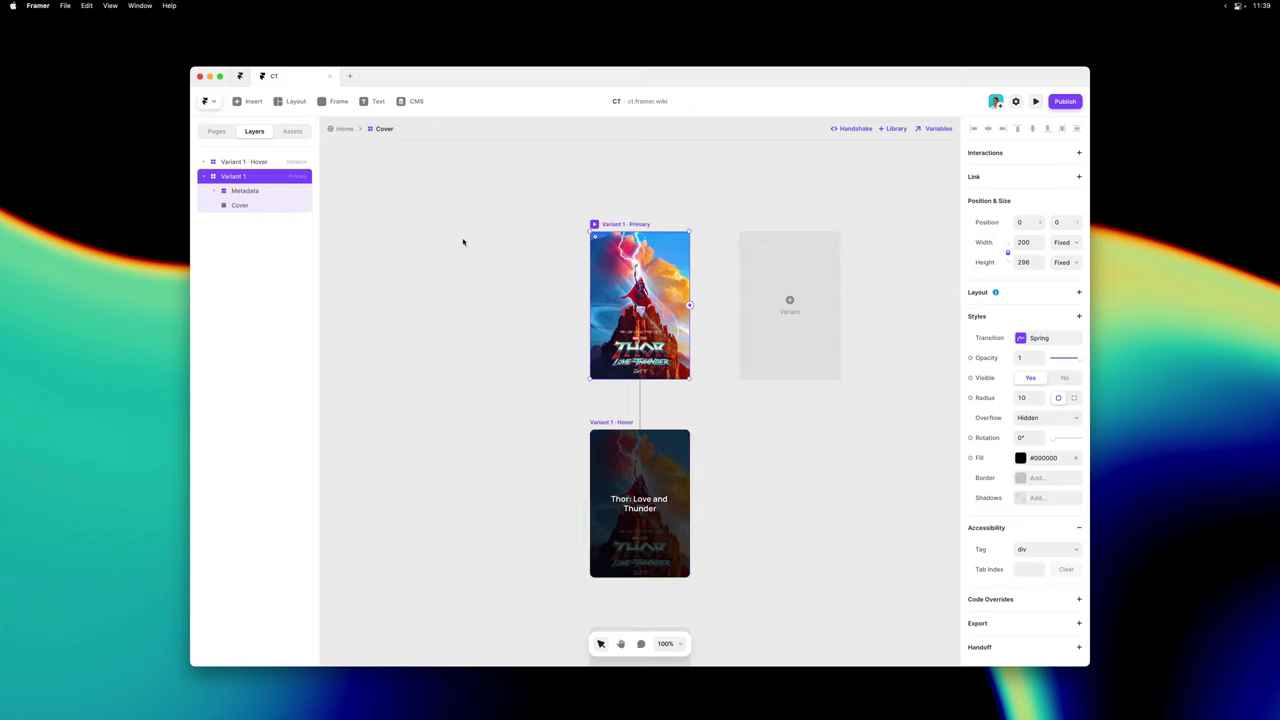
- Return to Home, select the Ticker layer, and preview the running ticker
left_click(343, 129)
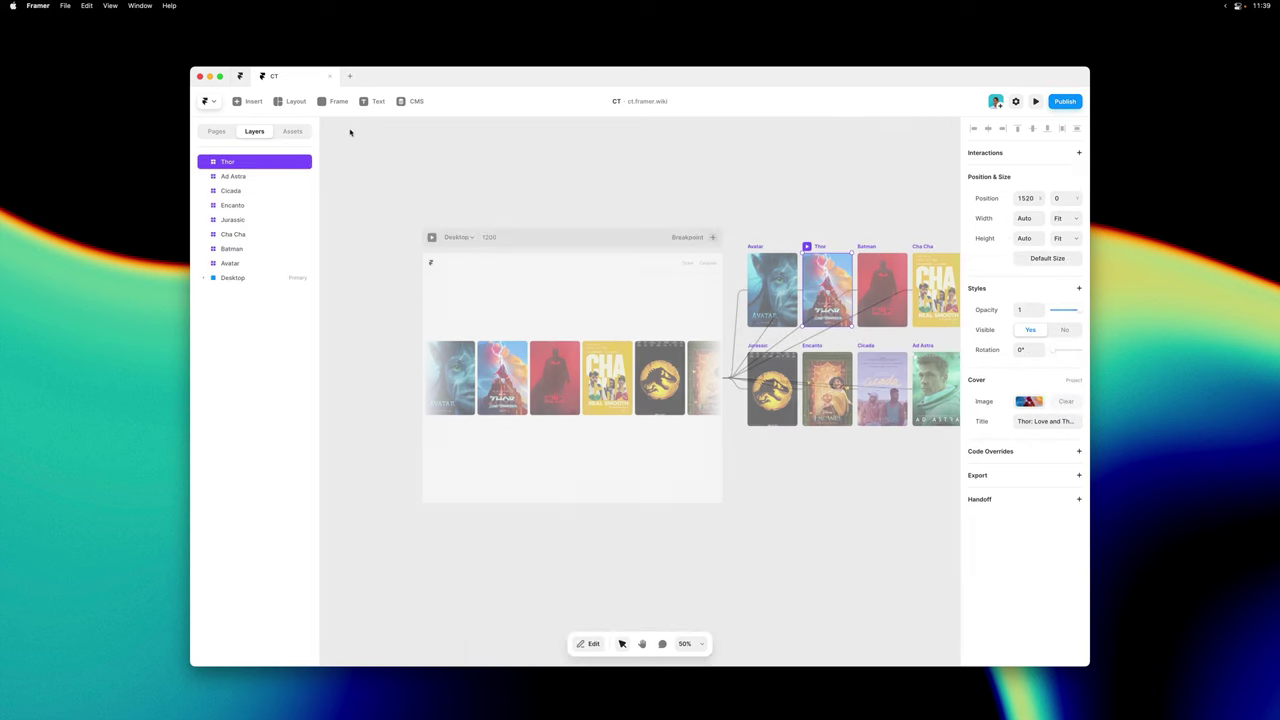
left_click(659, 401)
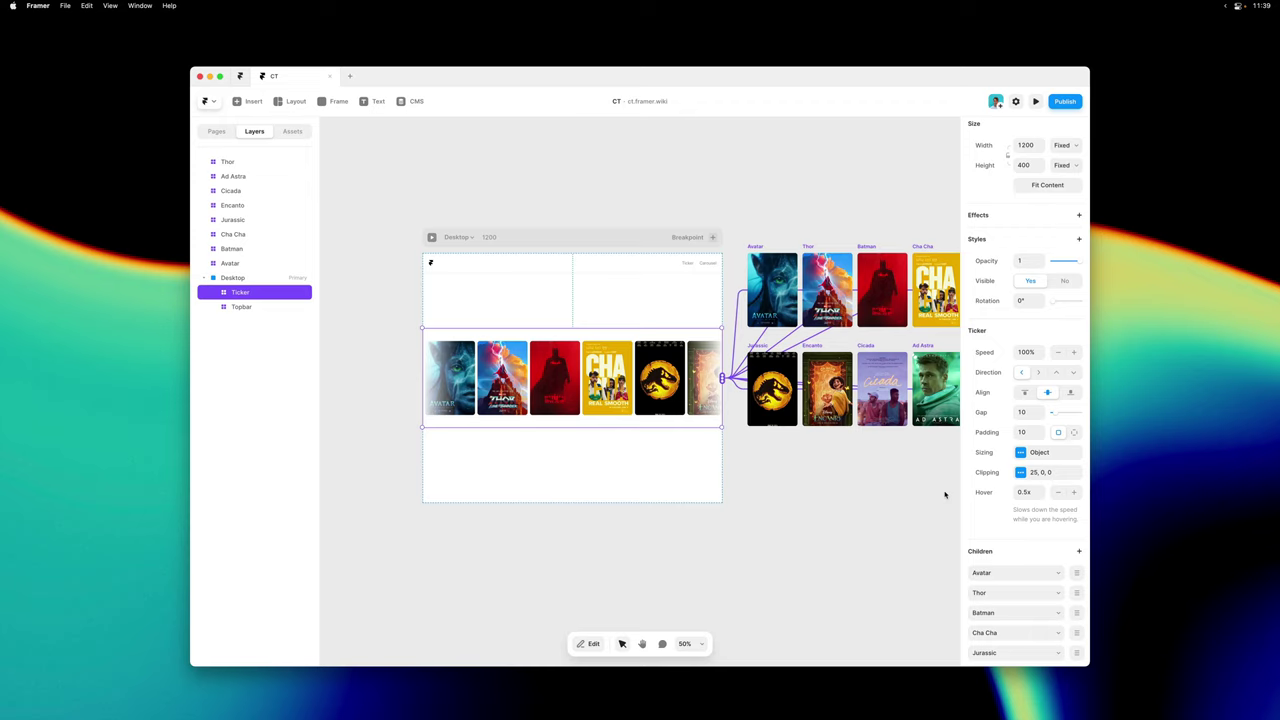
left_click(431, 237)
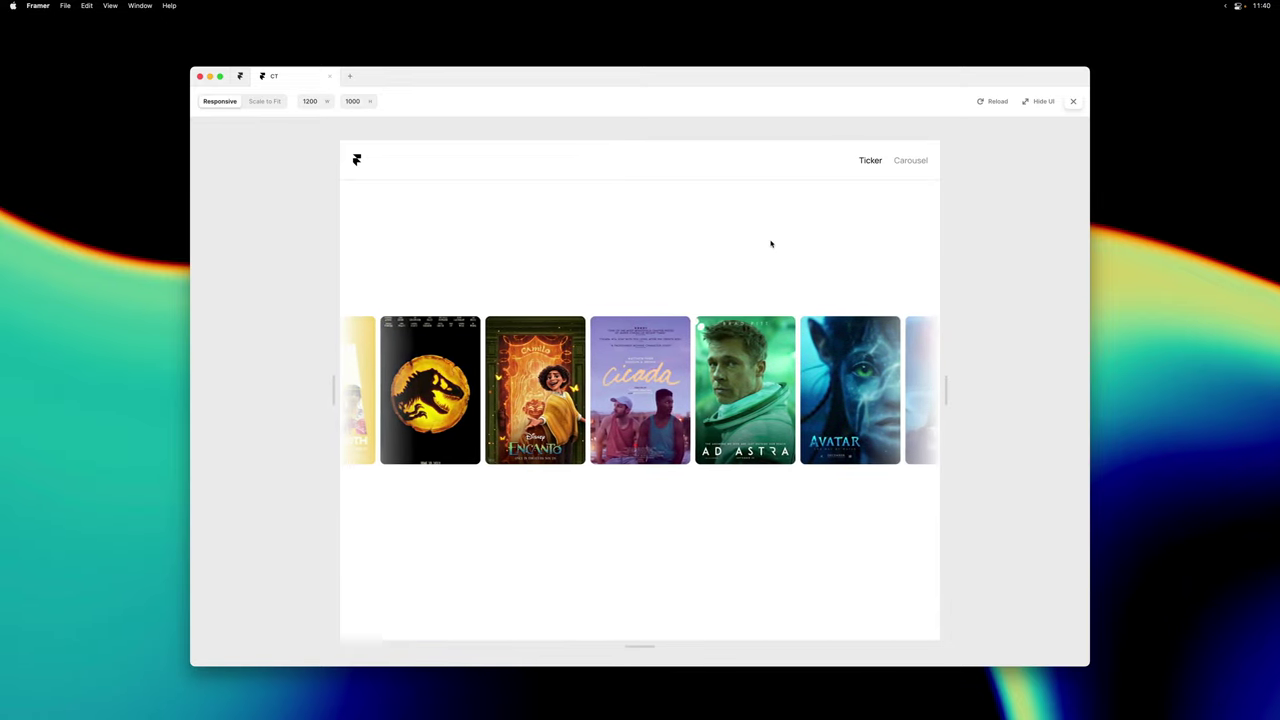
- Set the ticker's hover speed to 0.3x, turn the clipping Fade off, and preview it
left_click(1074, 101)
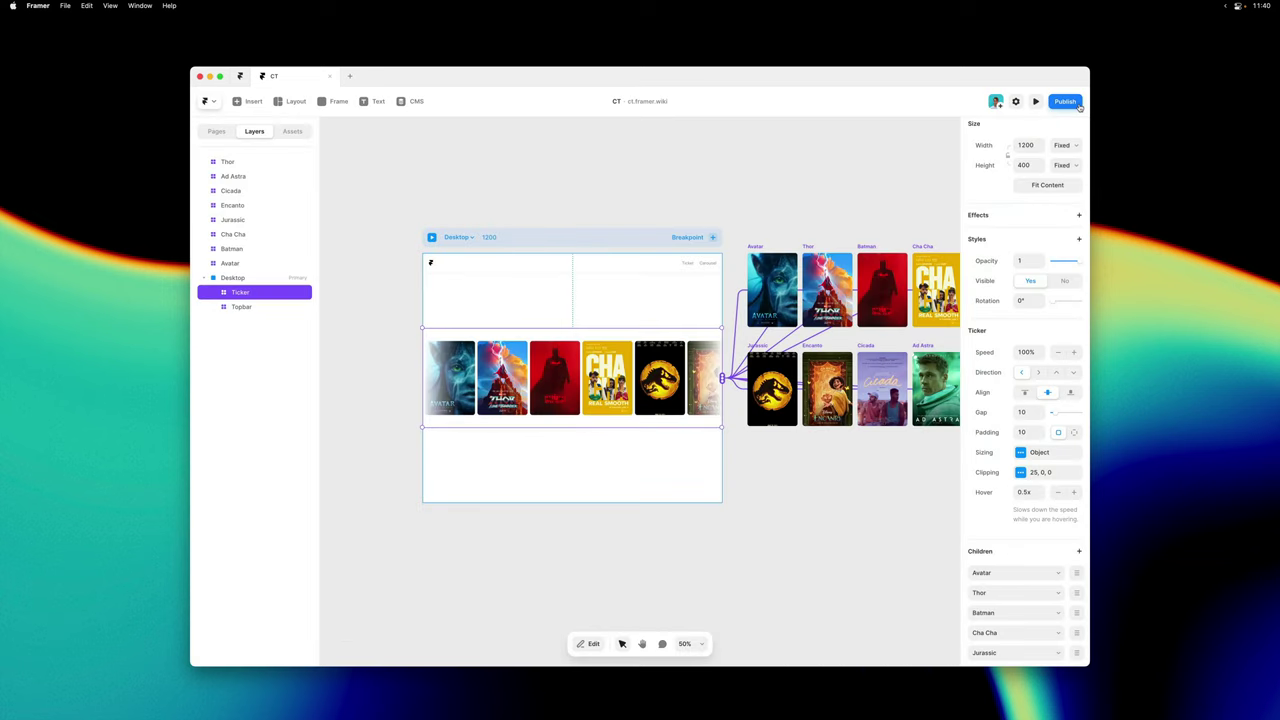
left_click(1062, 493)
left_click(1040, 472)
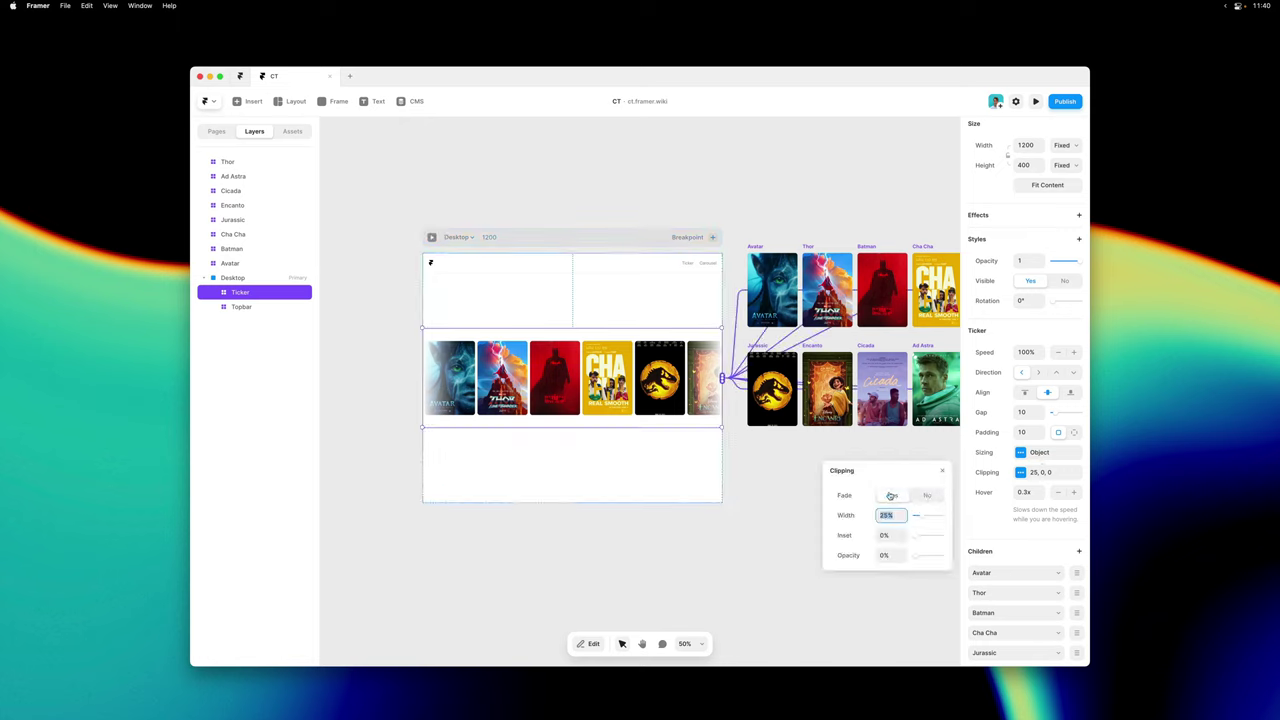
left_click(927, 495)
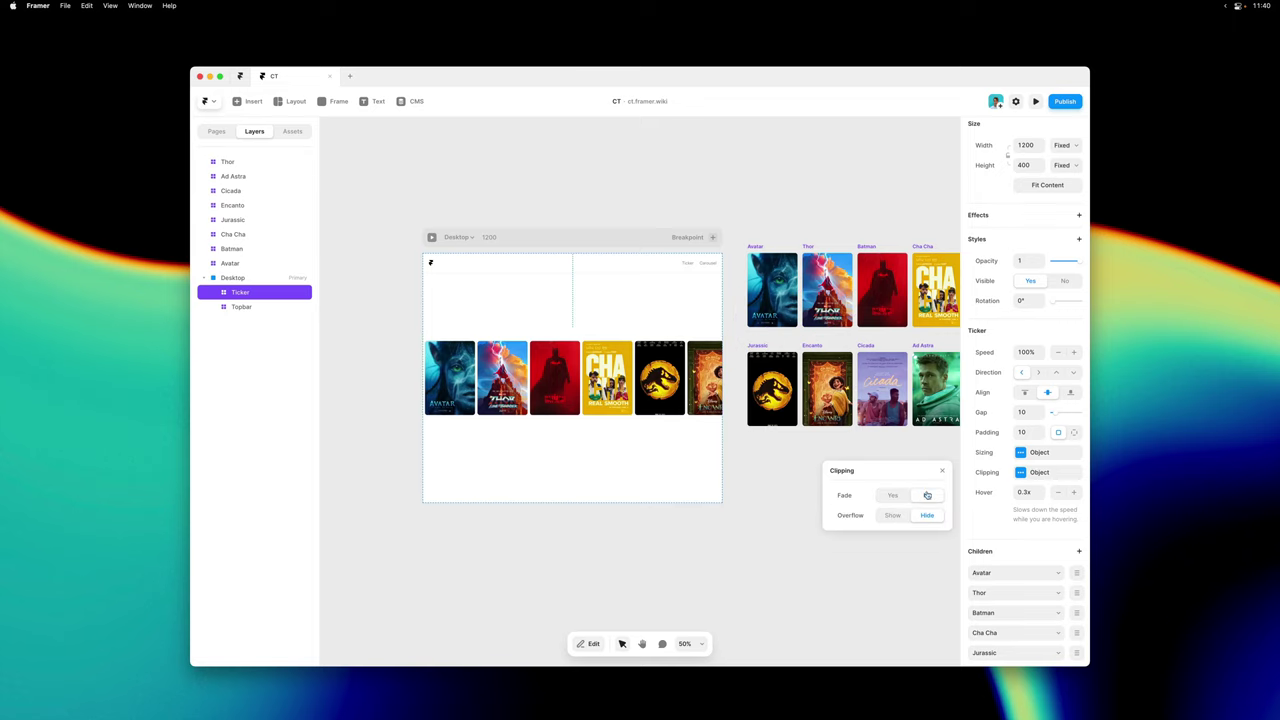
left_click(431, 237)
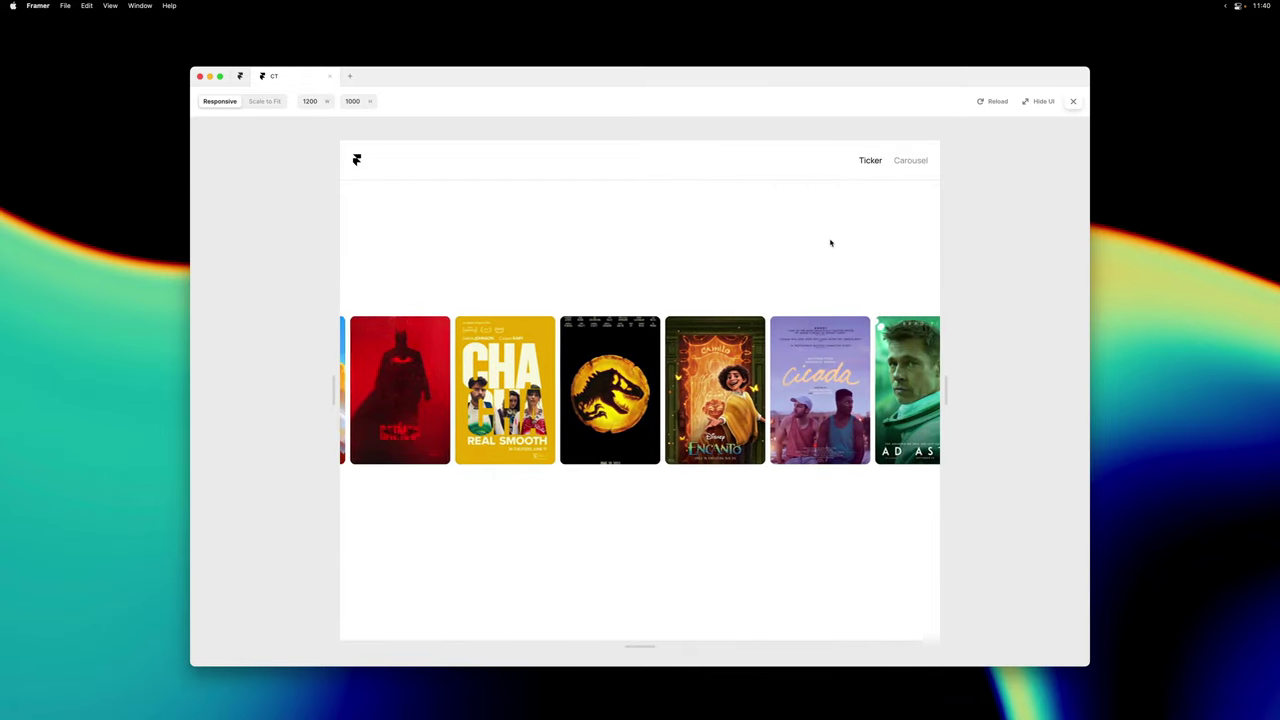
- On /ticker-vertical, set the poster column ticker's direction to up and preview it
left_click(1073, 102)
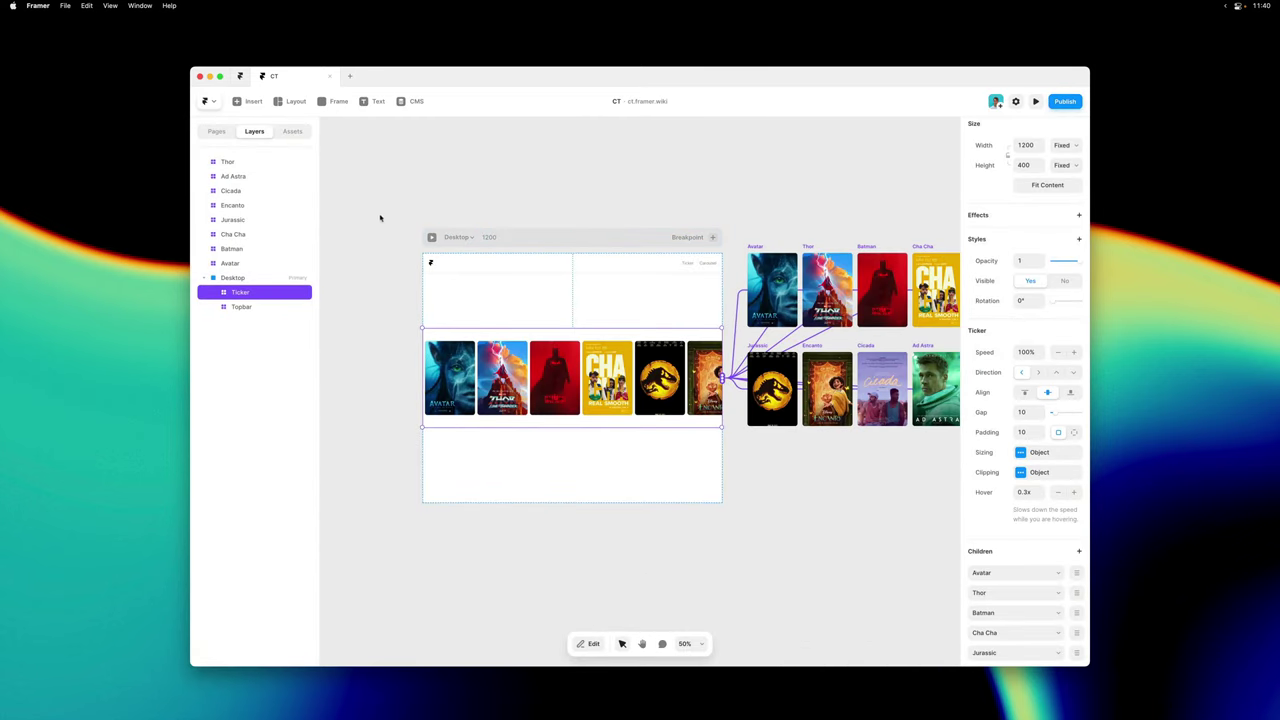
left_click(225, 139)
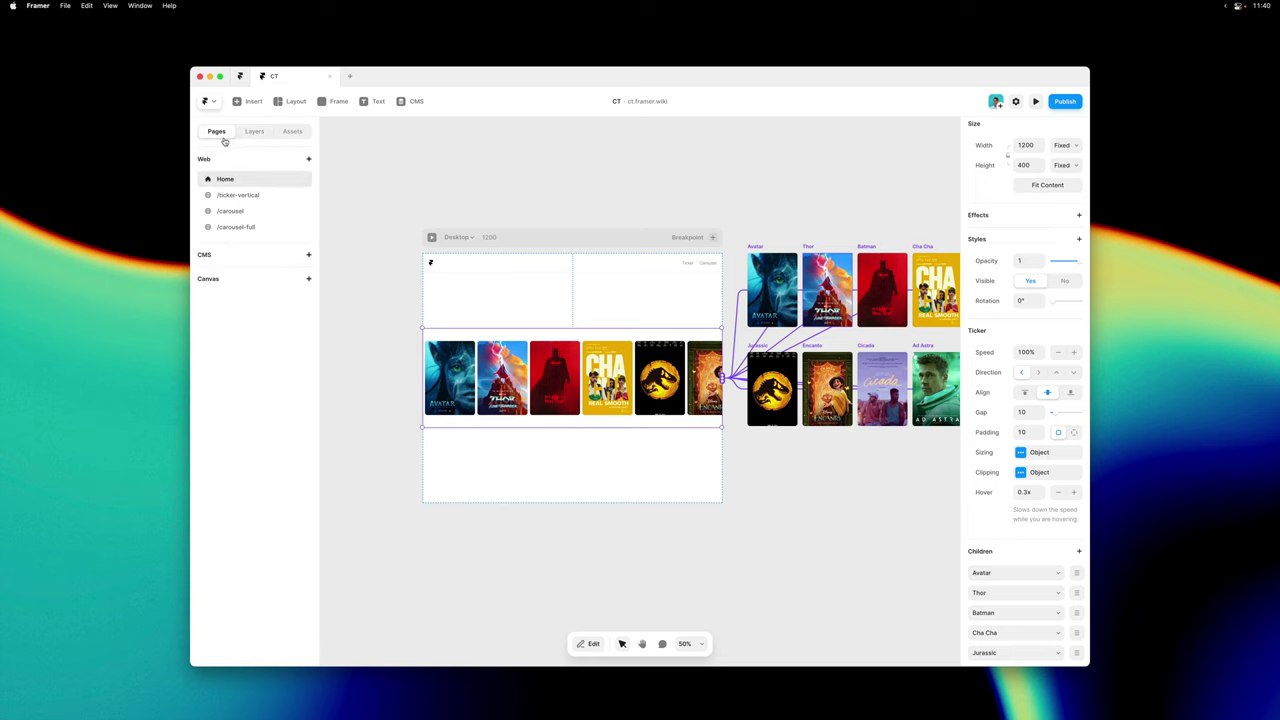
left_click(259, 196)
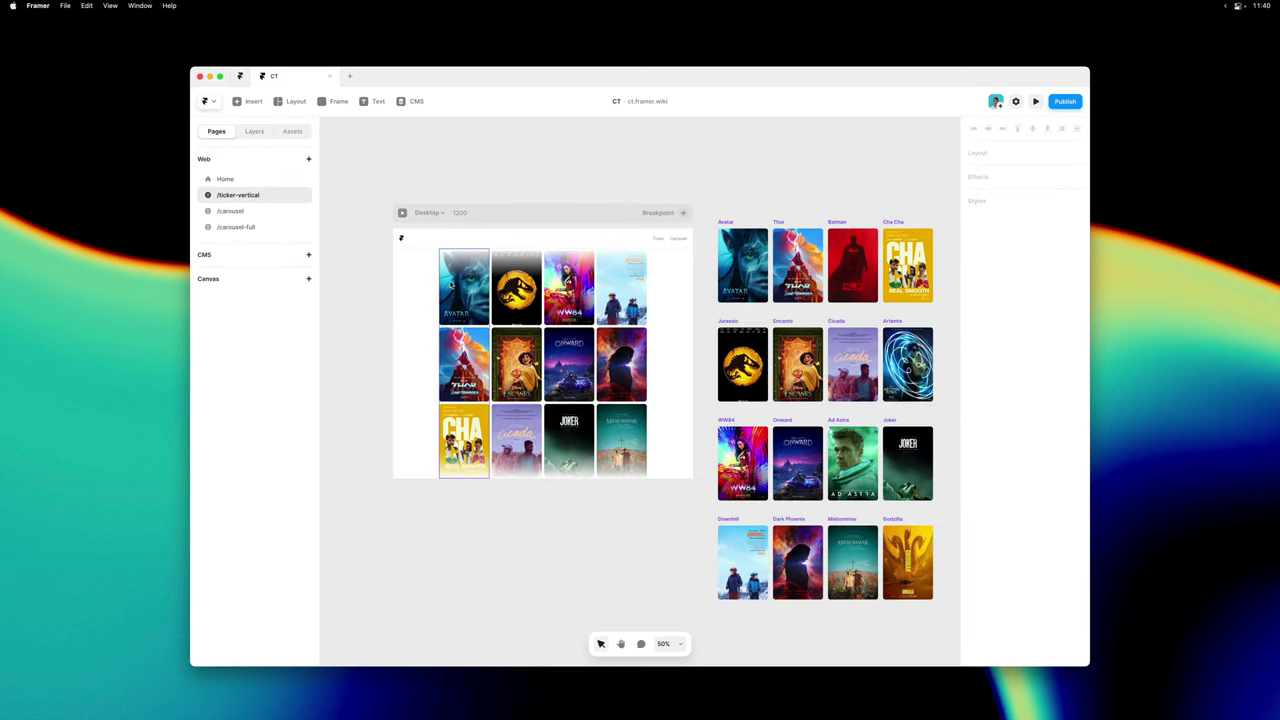
left_click(451, 285)
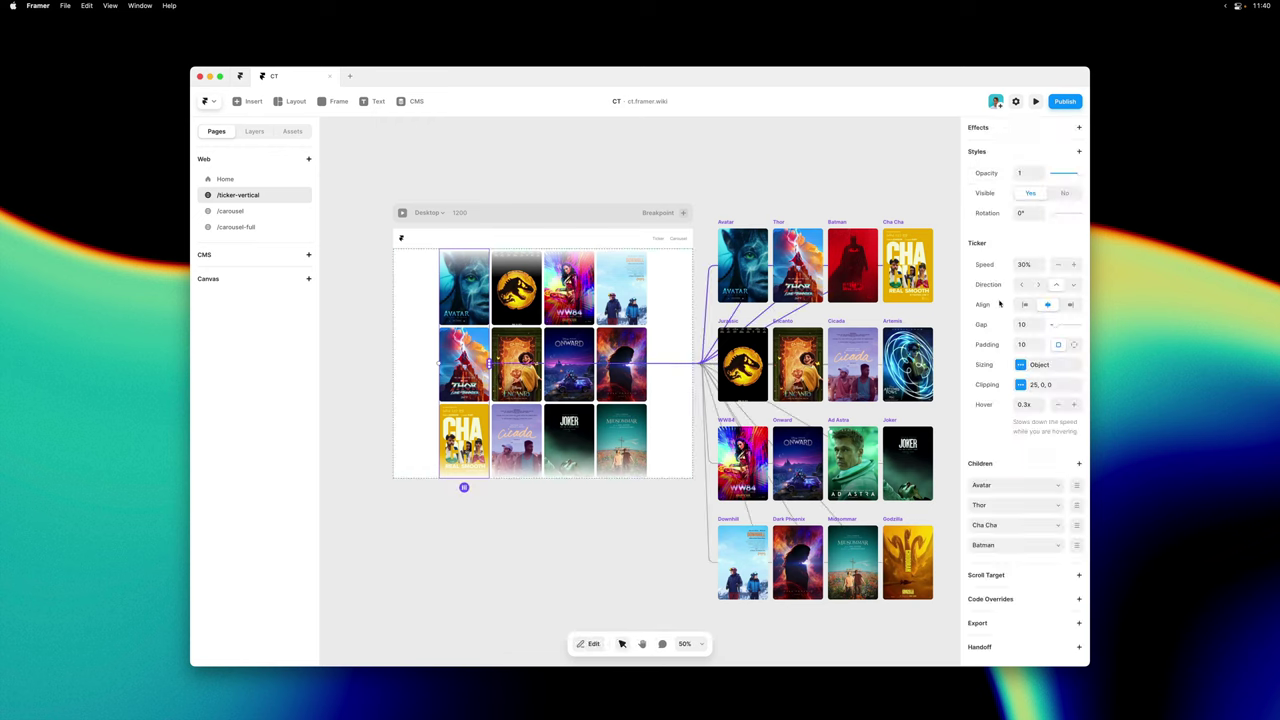
left_click(1057, 285)
left_click(403, 213)
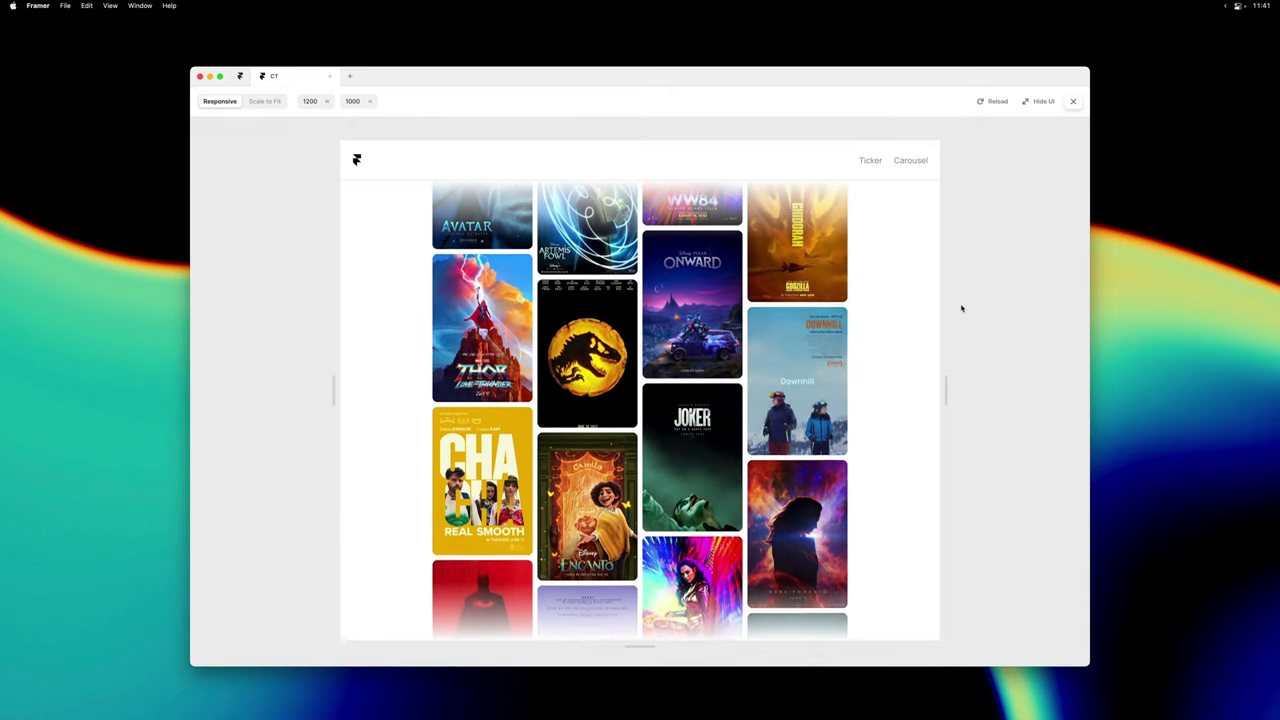
- Give the Desktop frame a black #000000 fill
left_click(1073, 101)
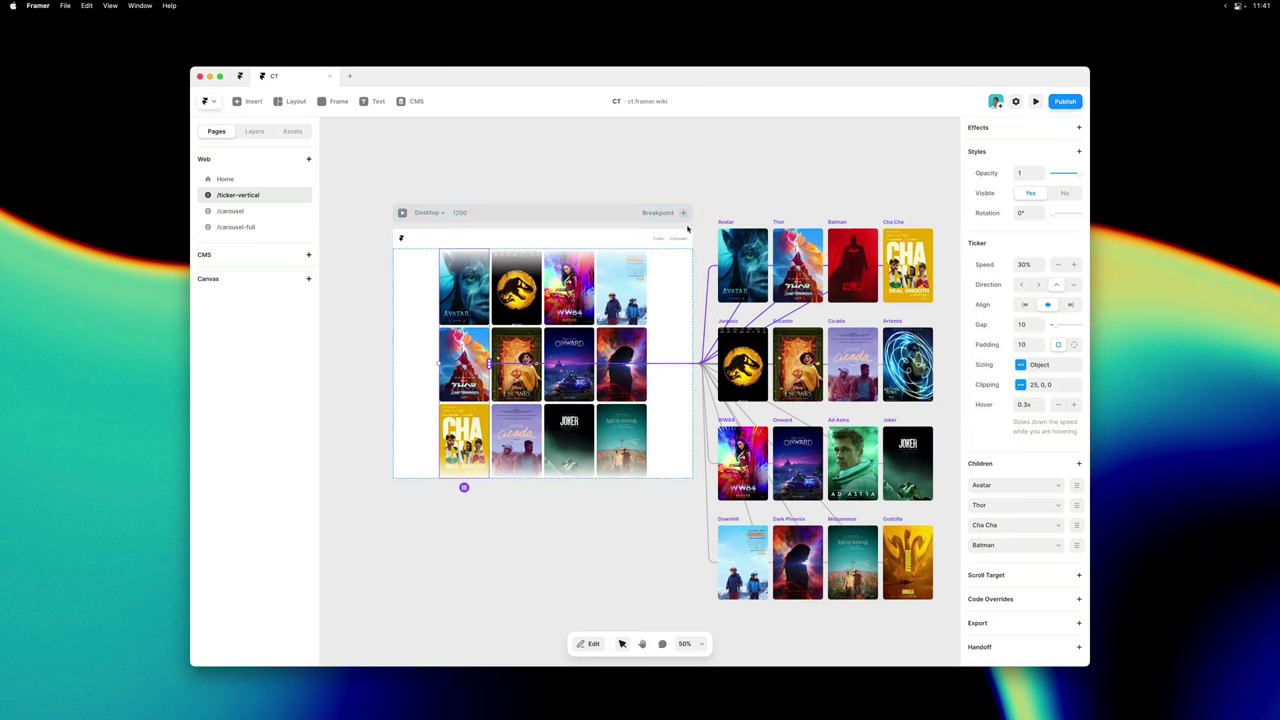
left_click(624, 218)
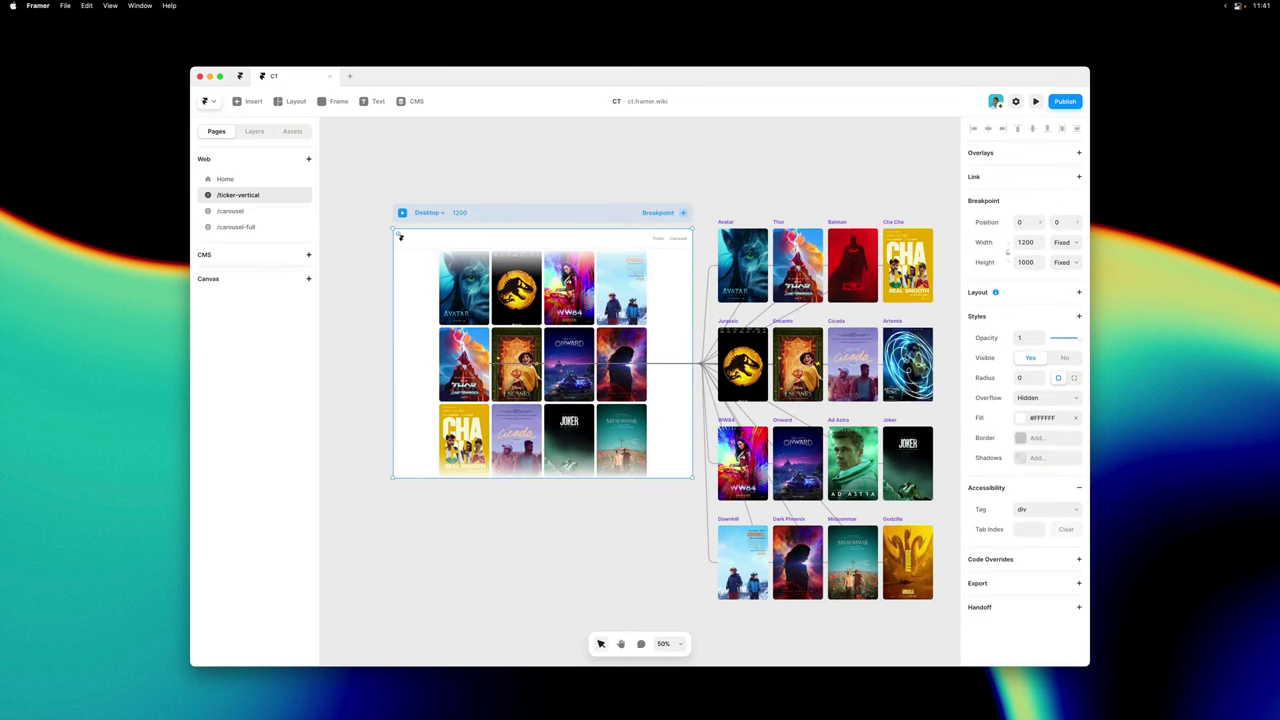
left_click(1020, 418)
left_click_drag(860, 490, 831, 509)
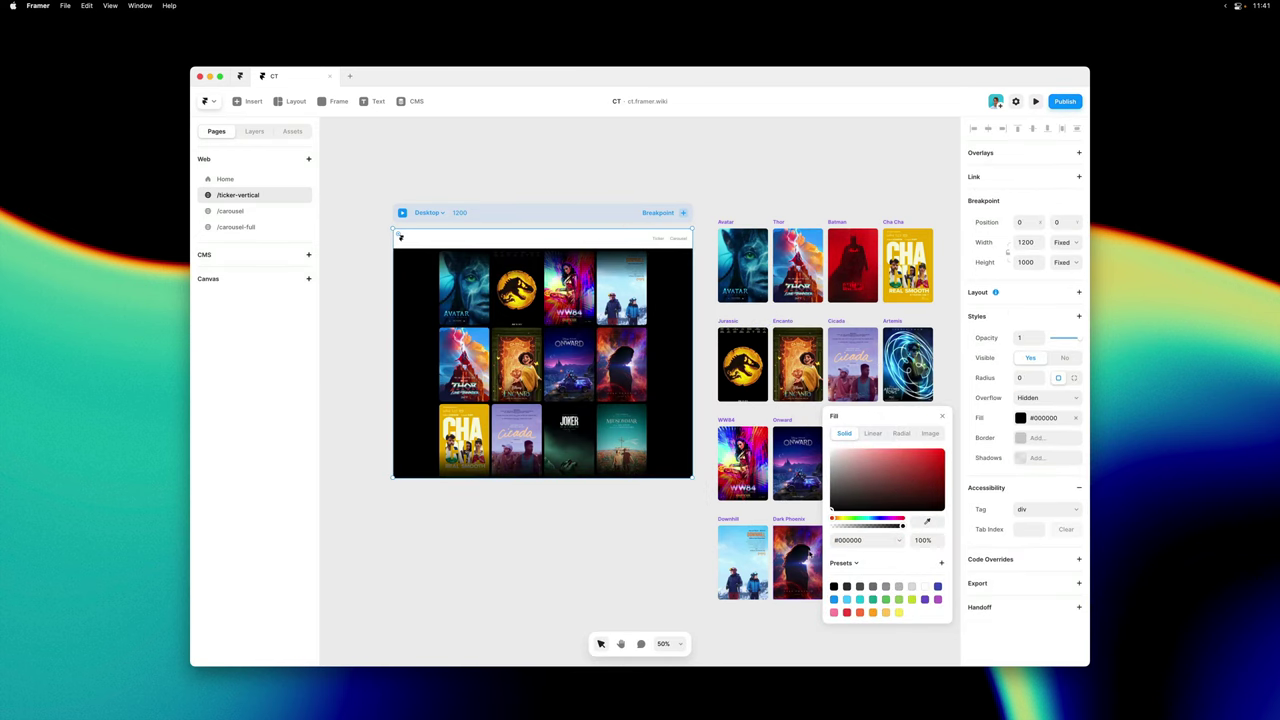
left_click(641, 243)
- Set the Topbar's variant to Dark
left_click(1052, 536)
left_click(1035, 527)
left_click(576, 170)
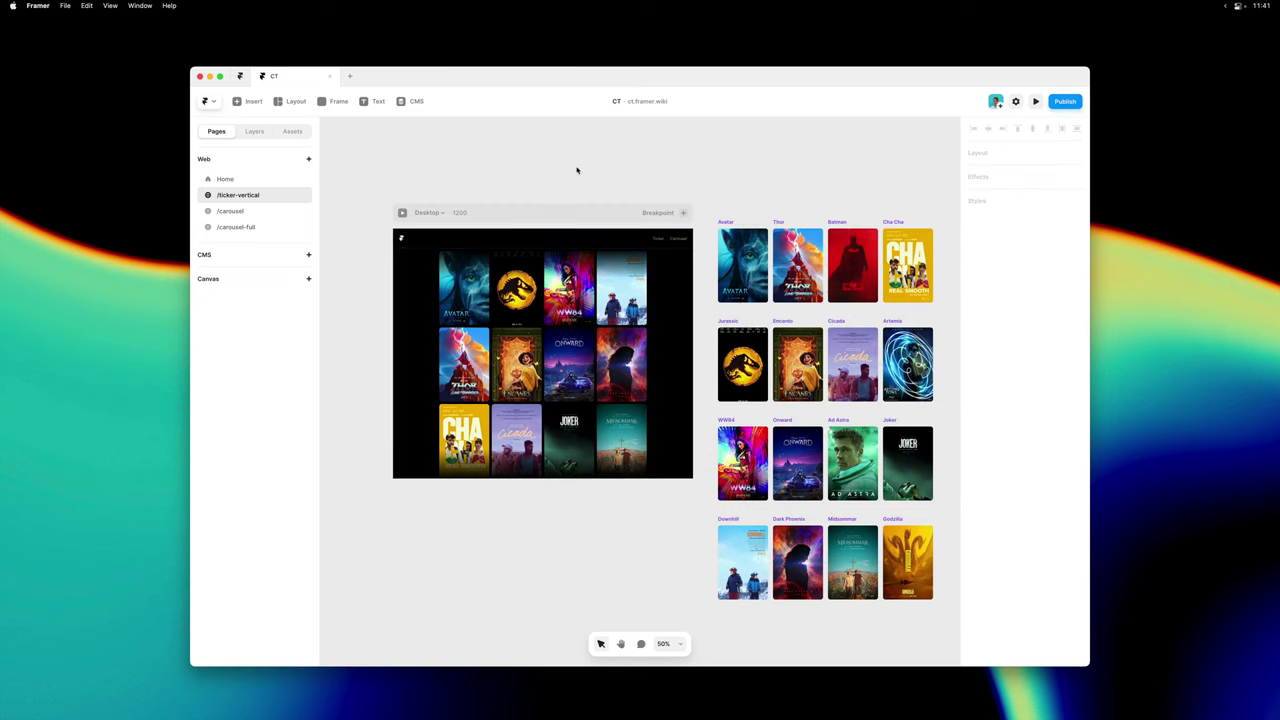
- Switch the editor to dark theme with super+alt+T and preview the vertical poster ticker
key("super+alt+t")
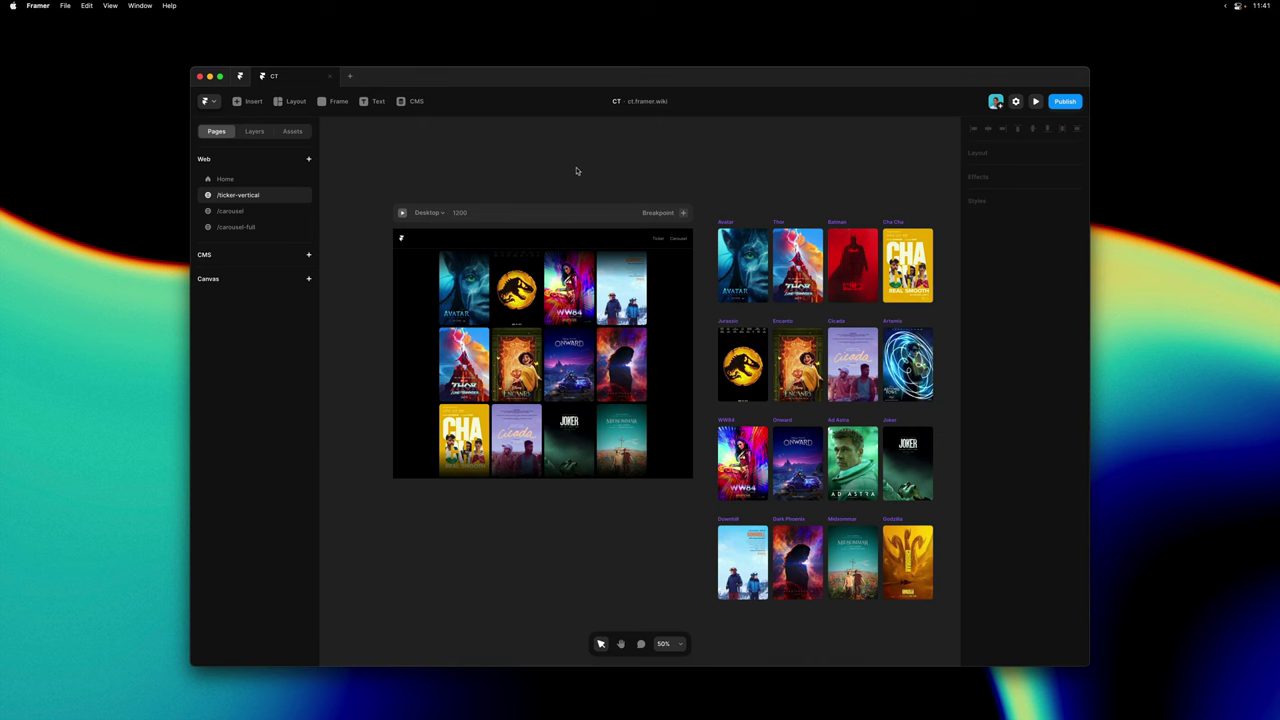
left_click(402, 212)
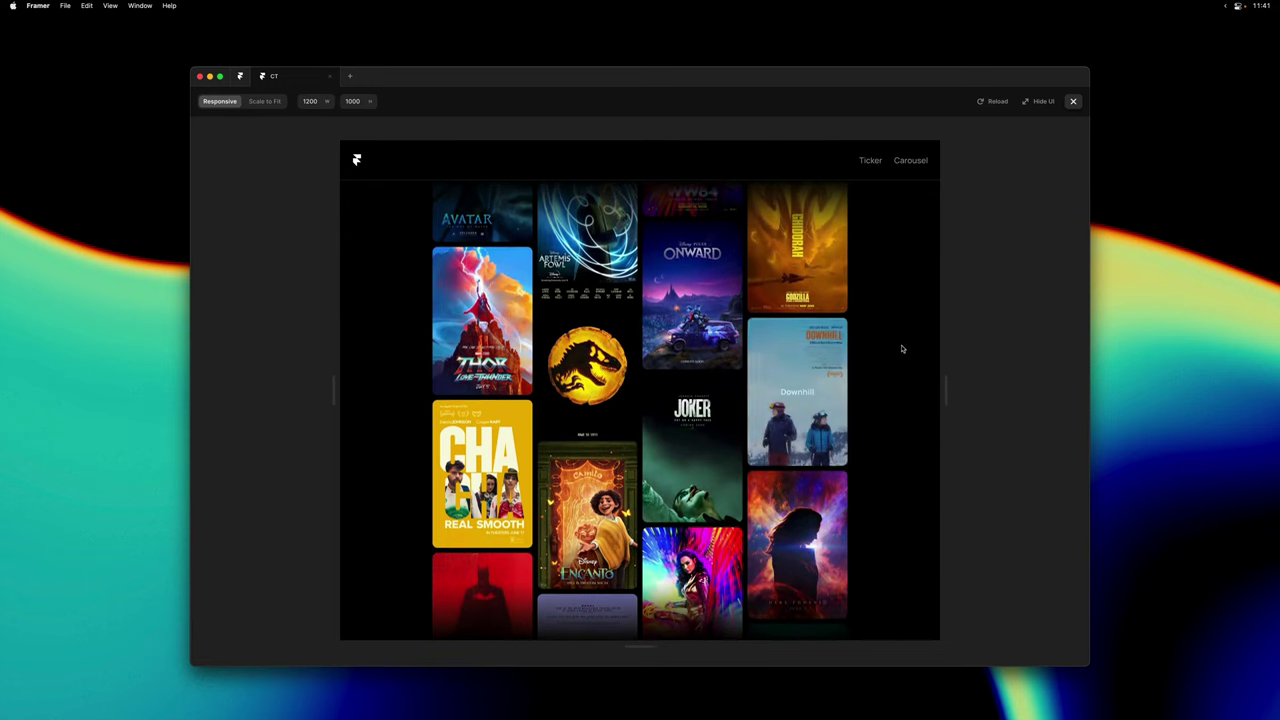
left_click(1073, 102)
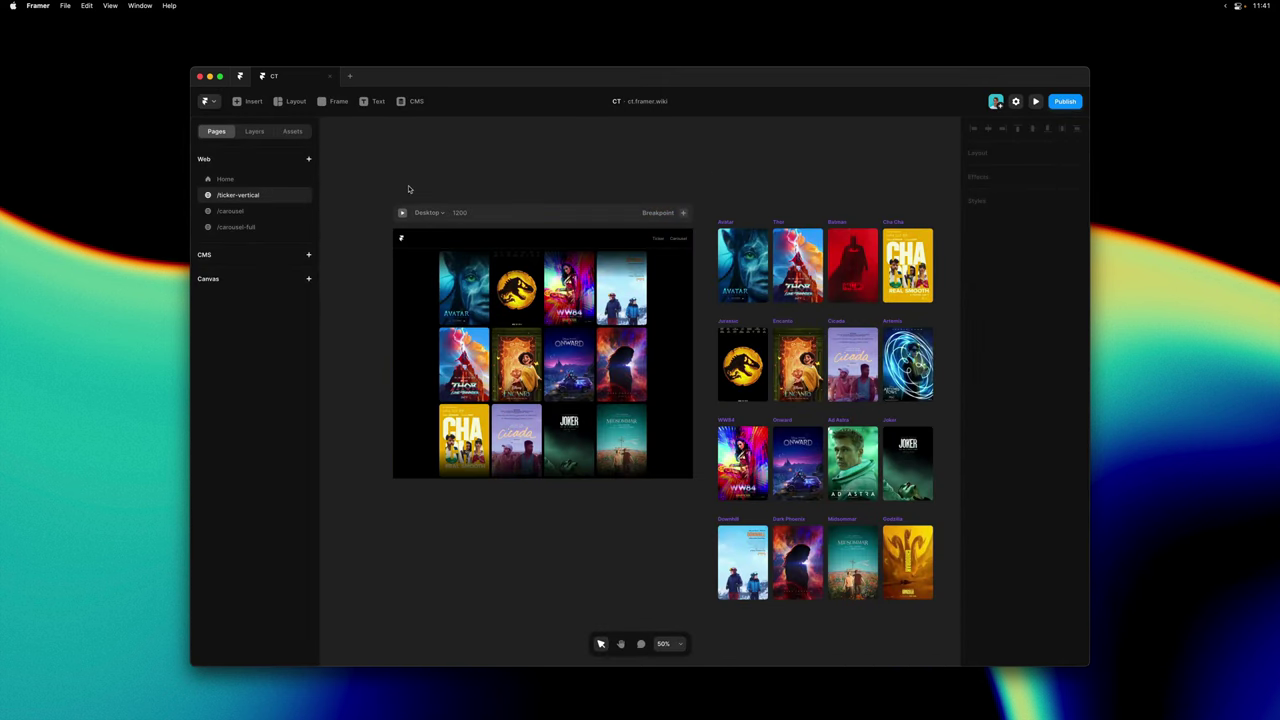
- On /carousel, add a Carousel stretched to 1200 wide and centred vertically
left_click(258, 212)
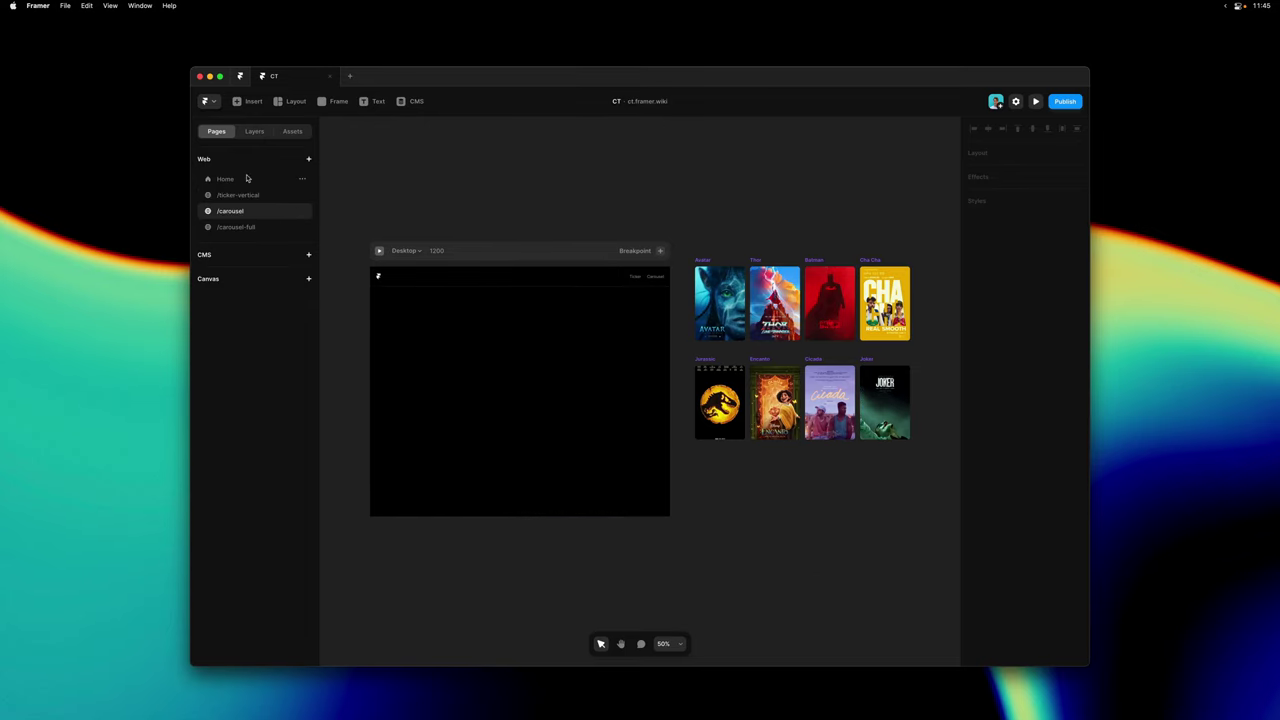
left_click(251, 102)
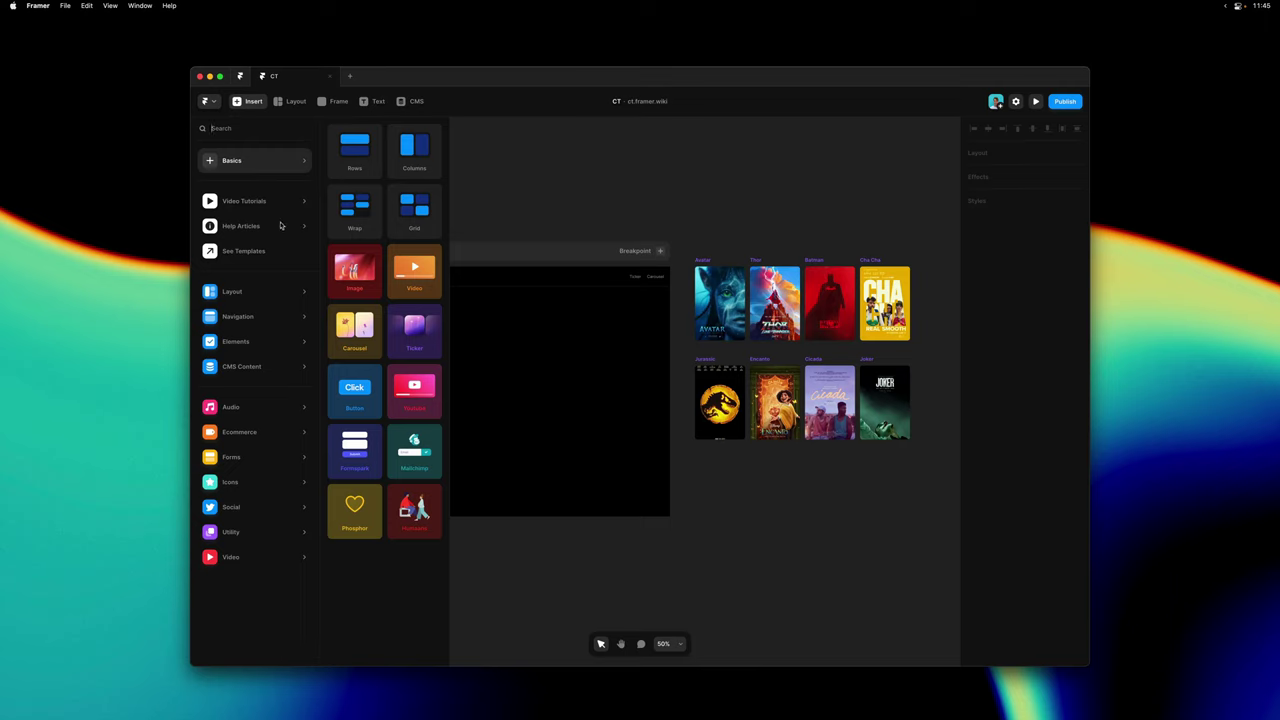
left_click_drag(345, 318, 370, 400)
left_click_drag(563, 390, 669, 428)
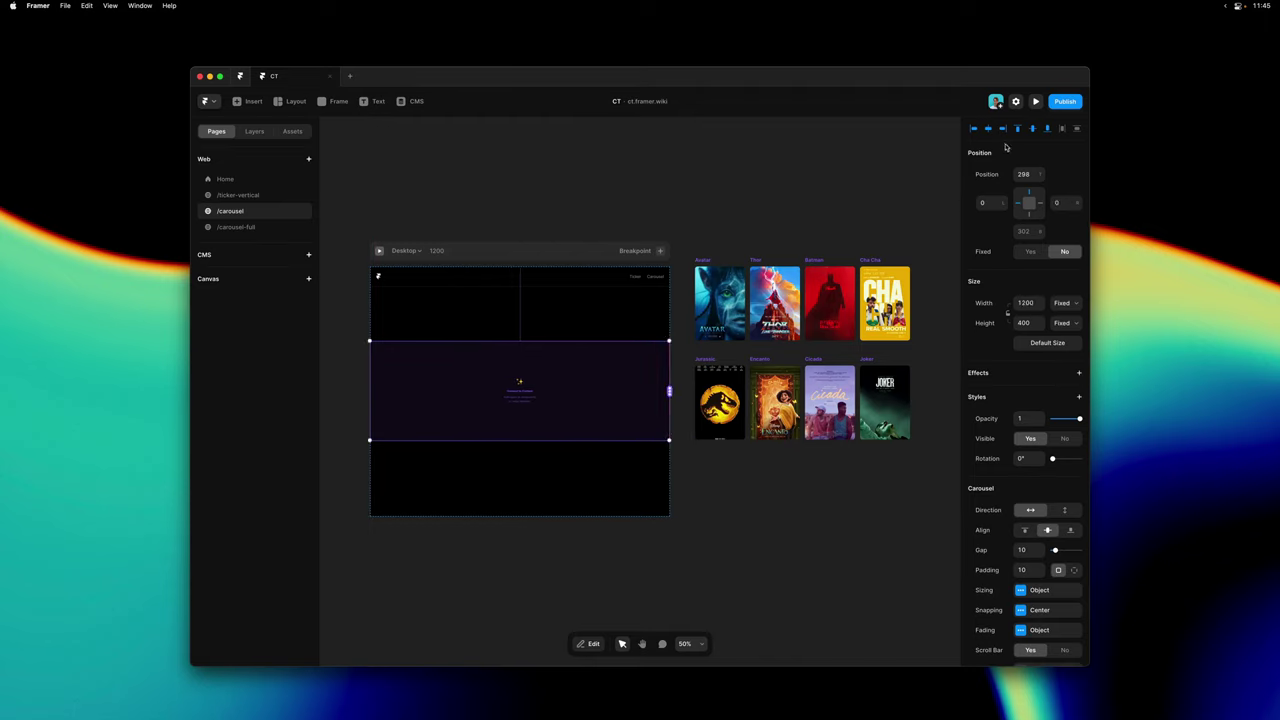
left_click(1030, 130)
- Connect the poster cards to the carousel: Avatar, Thor, Batman, Cha Cha, Encanto and the rest
left_click_drag(670, 393, 720, 300)
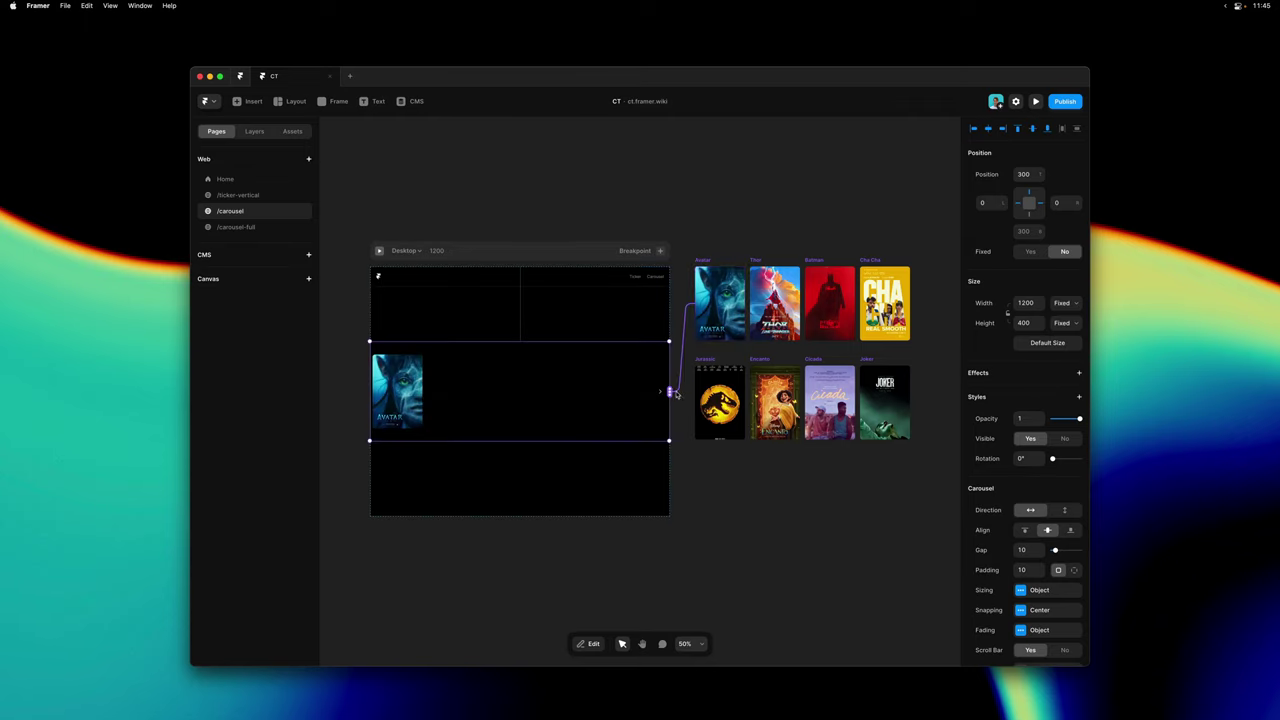
left_click_drag(671, 388, 775, 300)
left_click_drag(671, 390, 812, 320)
left_click_drag(670, 390, 775, 400)
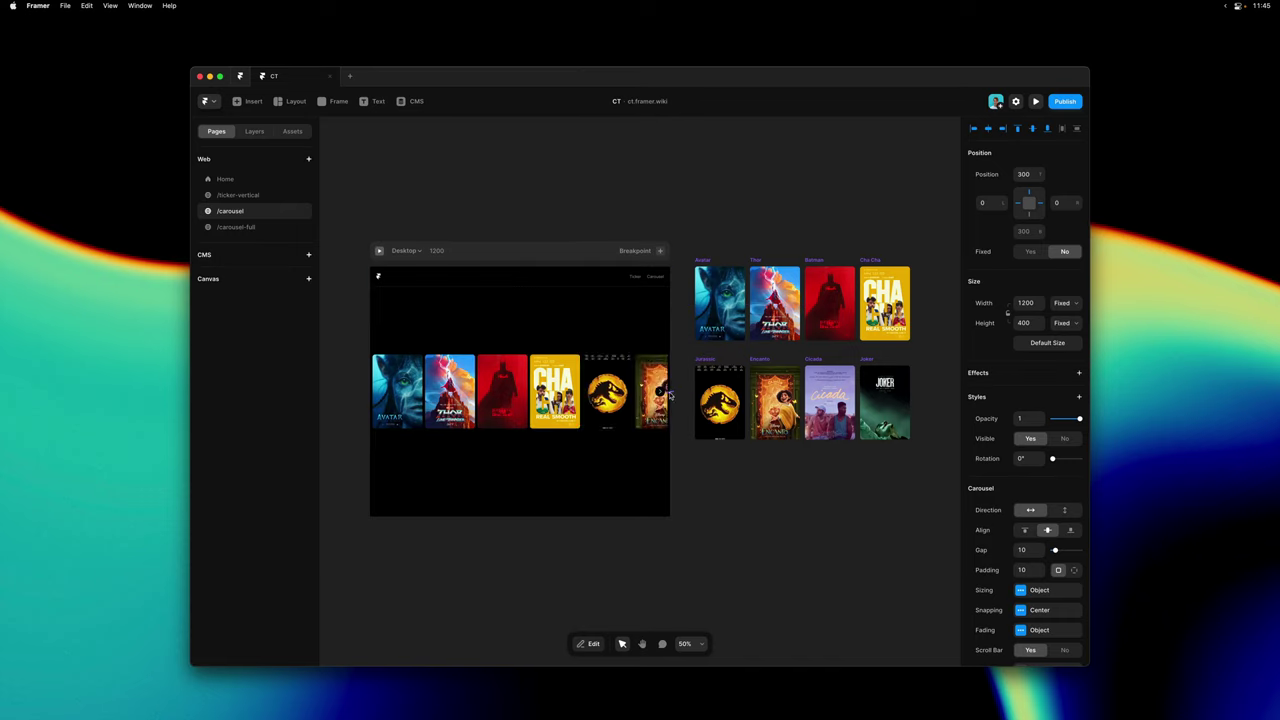
left_click_drag(670, 390, 830, 400)
left_click_drag(670, 390, 885, 400)
scroll(887, 454, "down", 1)
scroll(1075, 540, "down", 6)
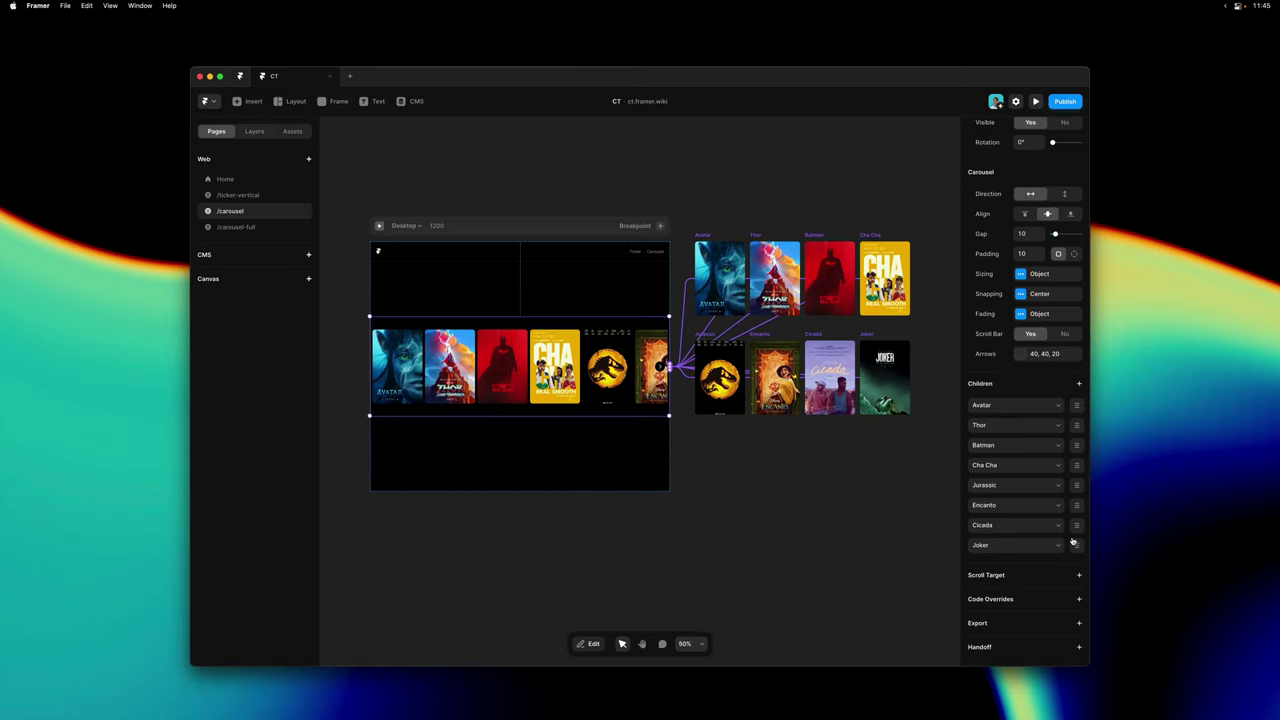
- Move Joker right after Jurassic and make the carousel arrows transparent (opacity 0) at size 70
left_click_drag(1075, 544, 1078, 508)
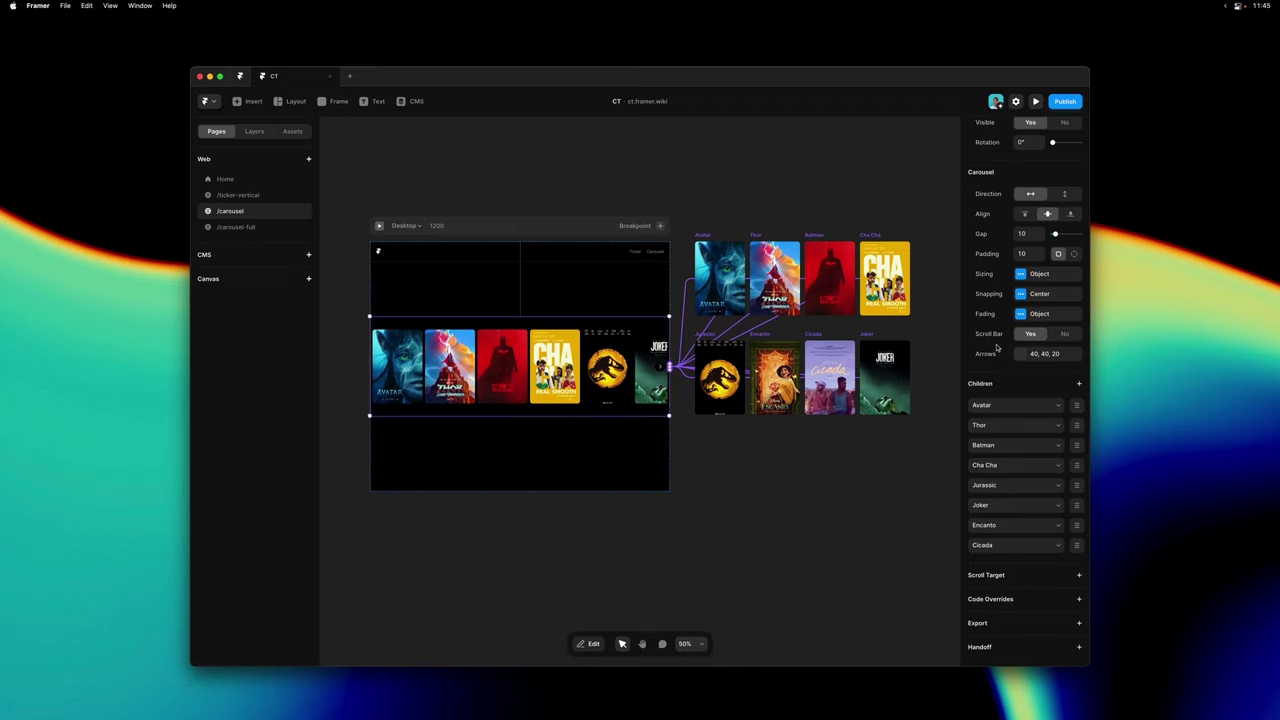
left_click(1029, 353)
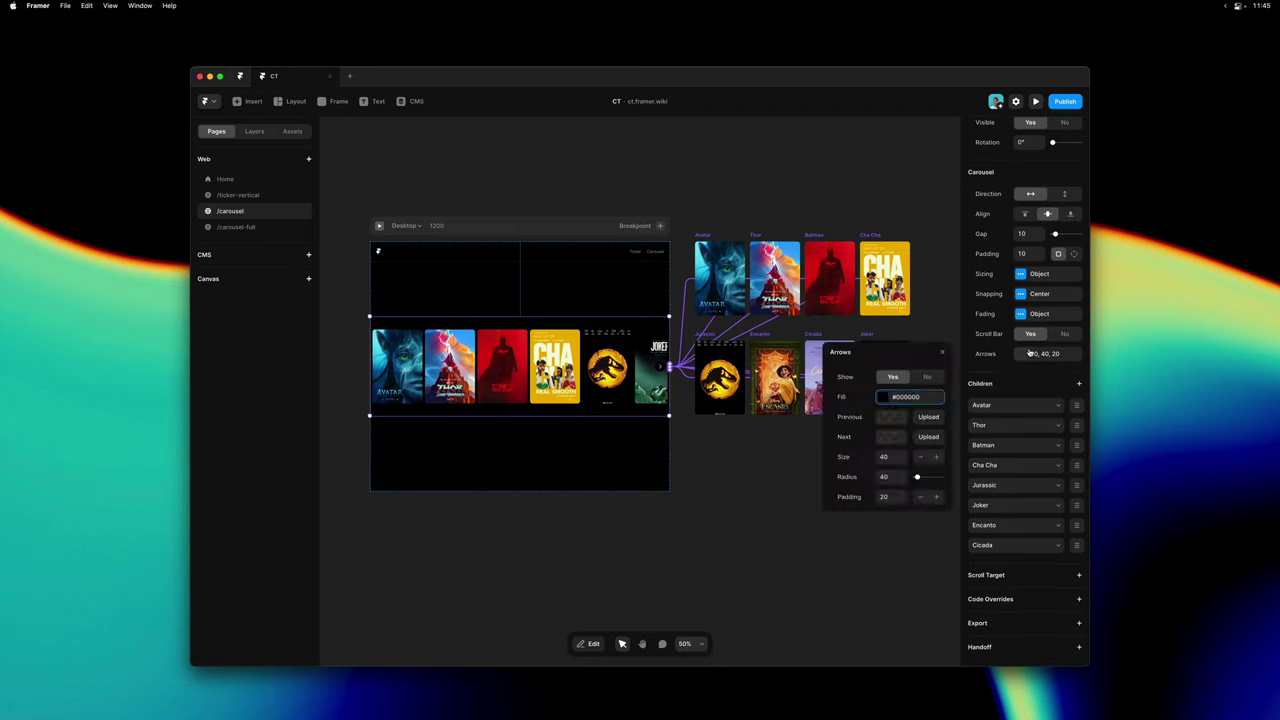
left_click(925, 398)
left_click(925, 454)
type("0")
key("Return")
key("Escape")
mouse_move(895, 457)
left_mouse_down()
mouse_move(907, 491)
mouse_move(903, 462)
left_mouse_up()
- Hide the carousel's scroll bar and enable edge fading at 30% width
left_click(1058, 336)
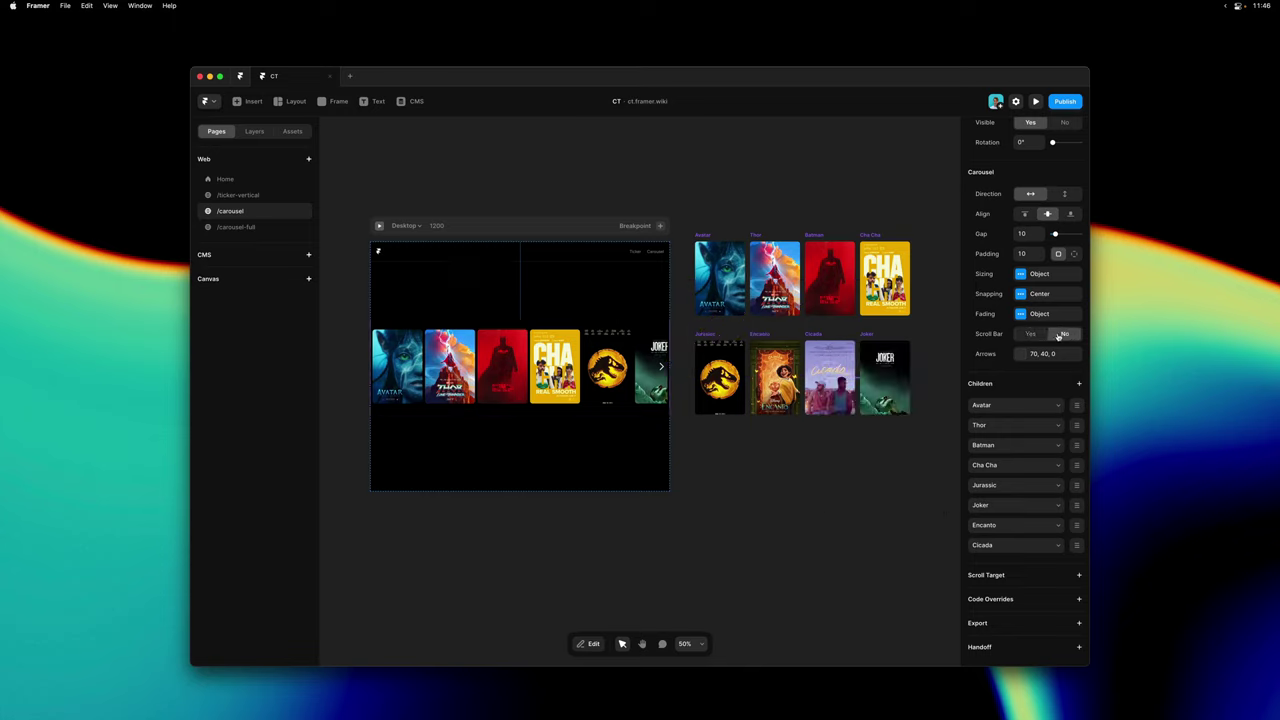
left_click(1045, 316)
left_click(895, 338)
left_click(887, 356)
type("30")
key("Return")
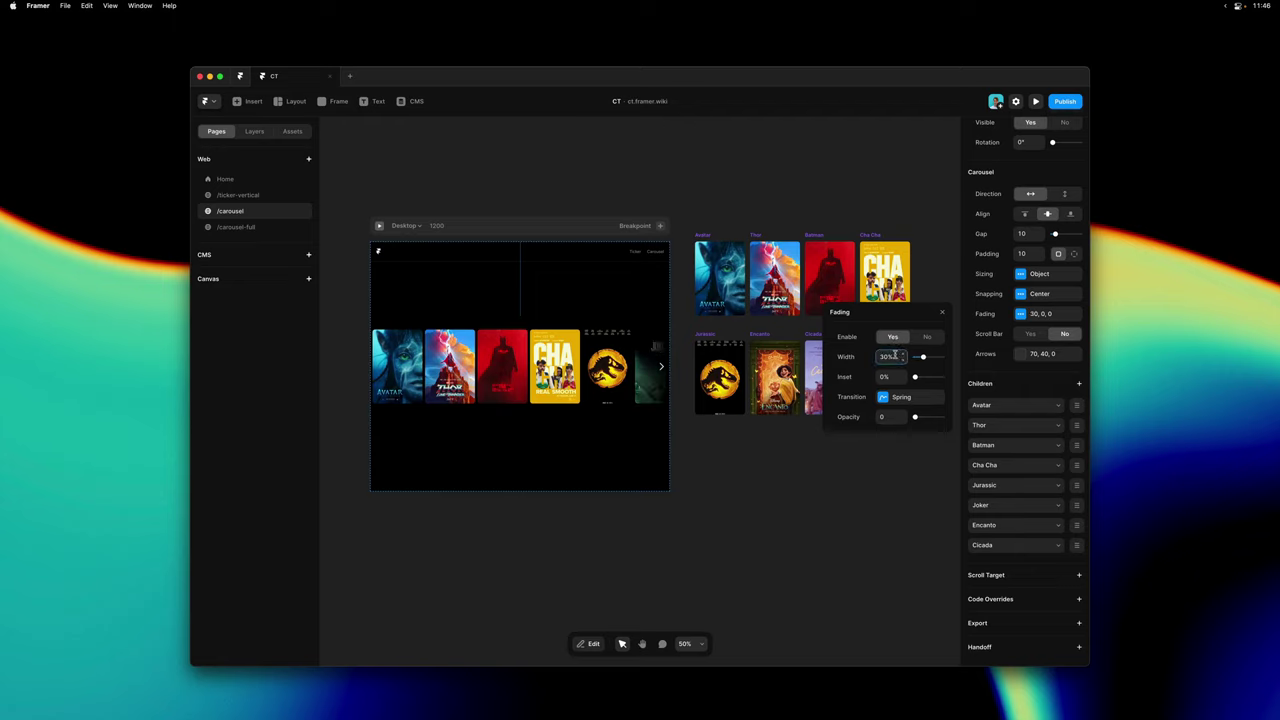
left_click(810, 441)
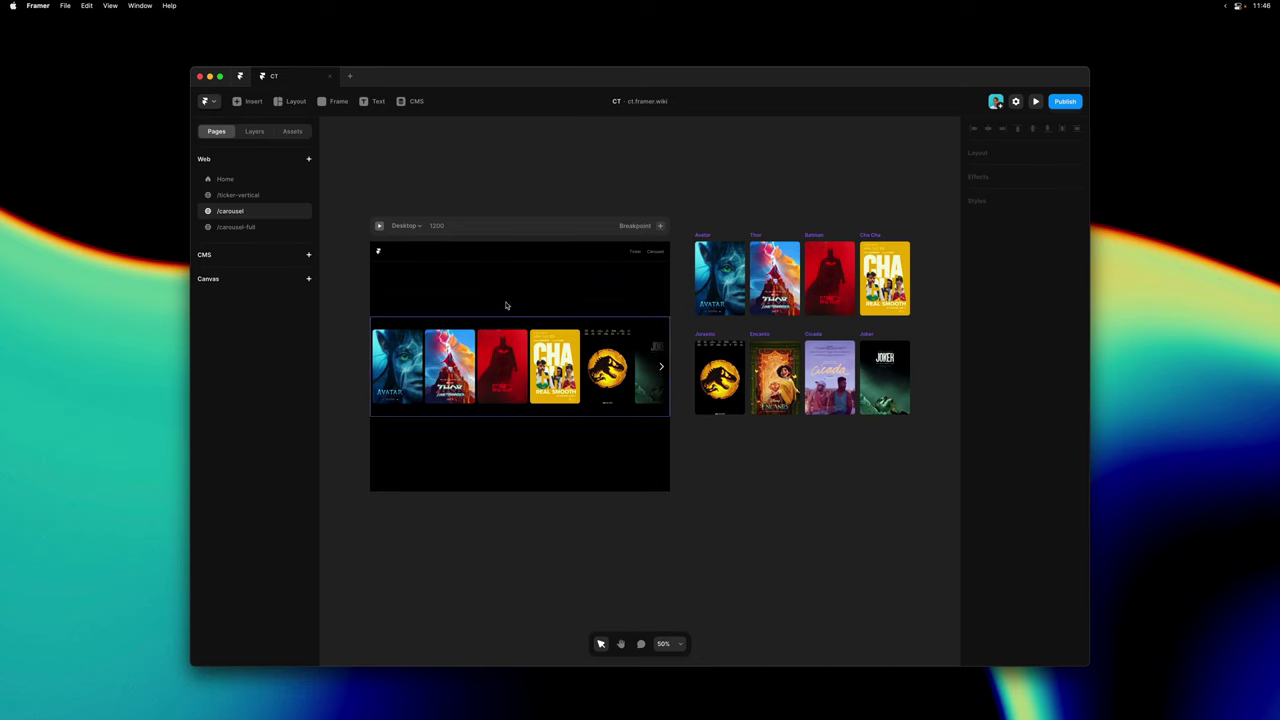
left_click(379, 225)
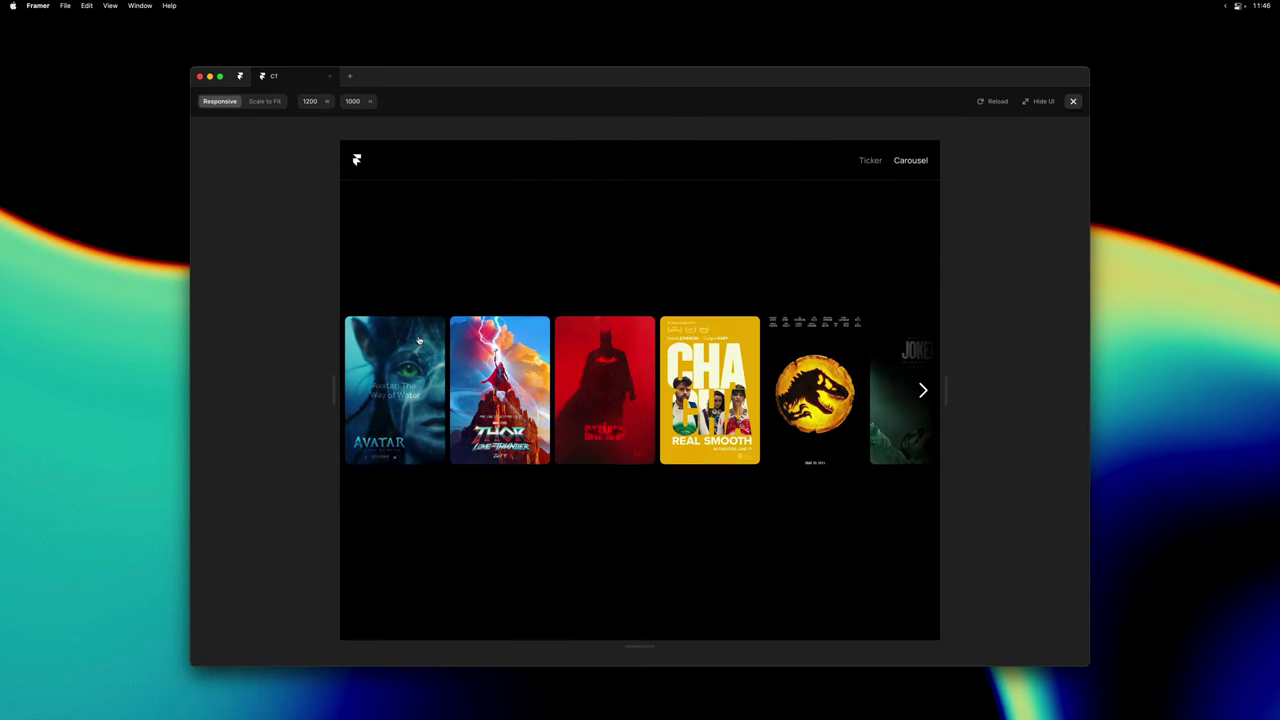
left_click(922, 390)
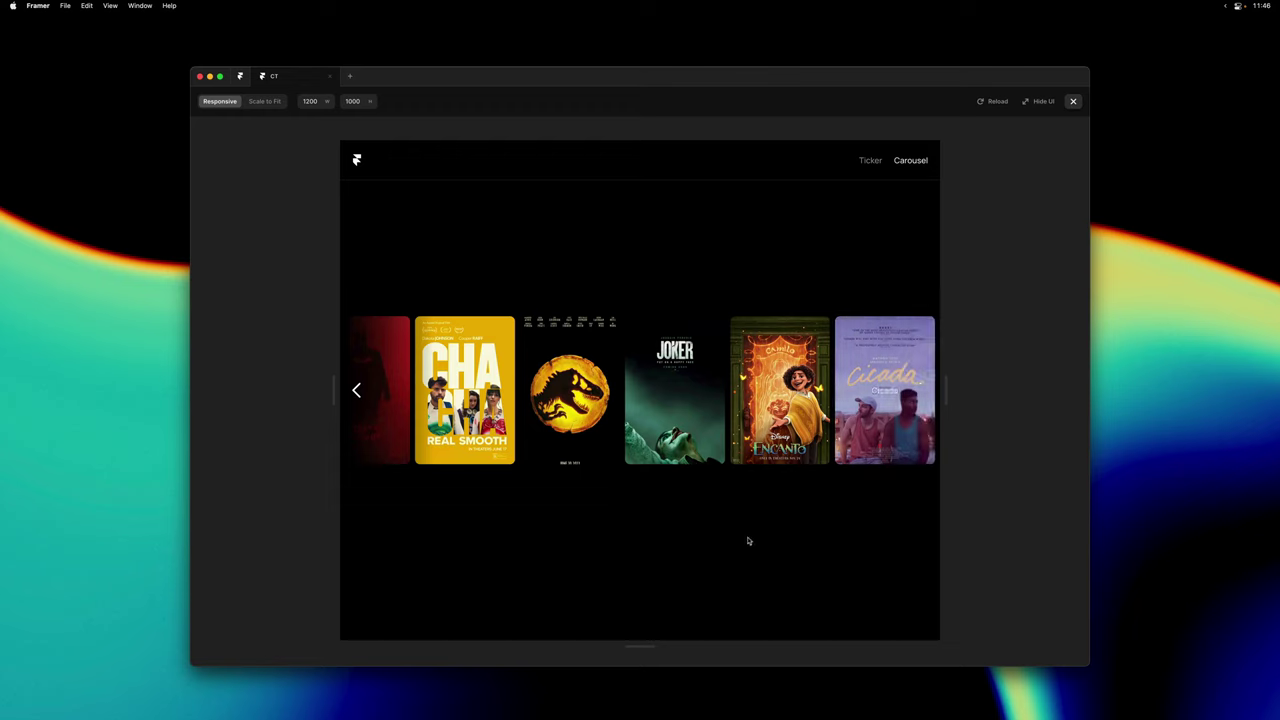
left_click(356, 390)
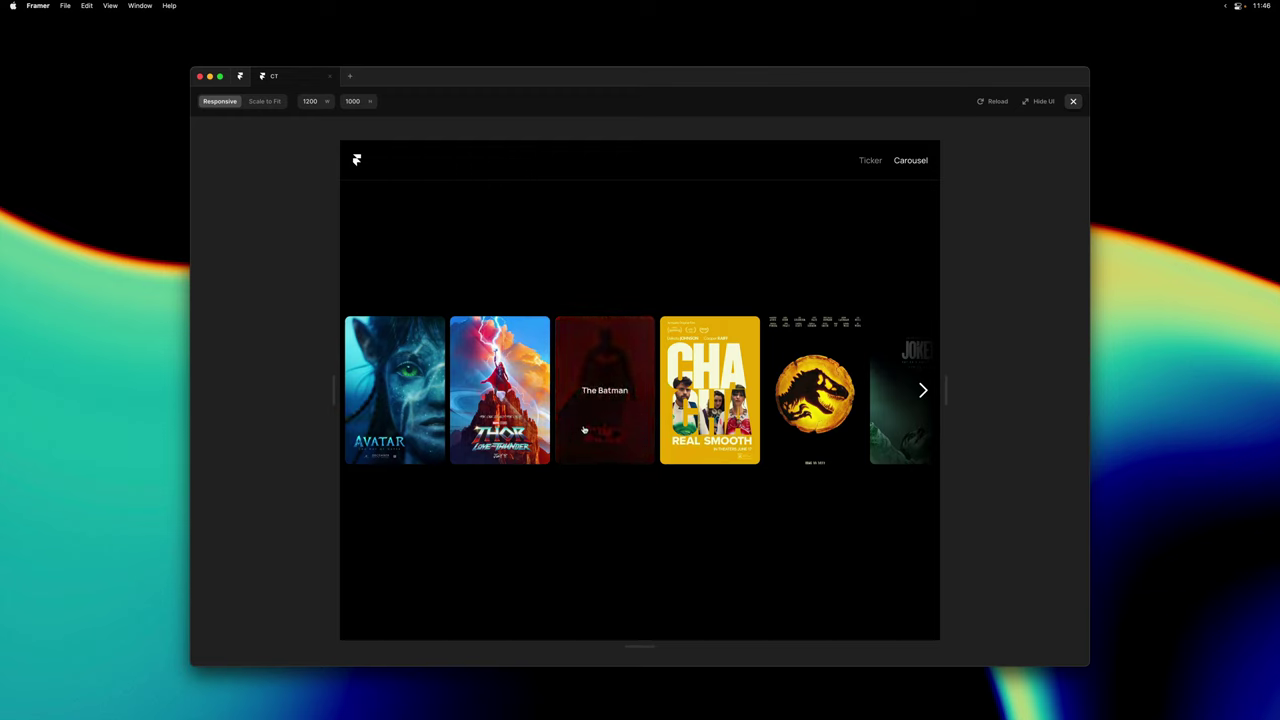
scroll(584, 430, "right", 5)
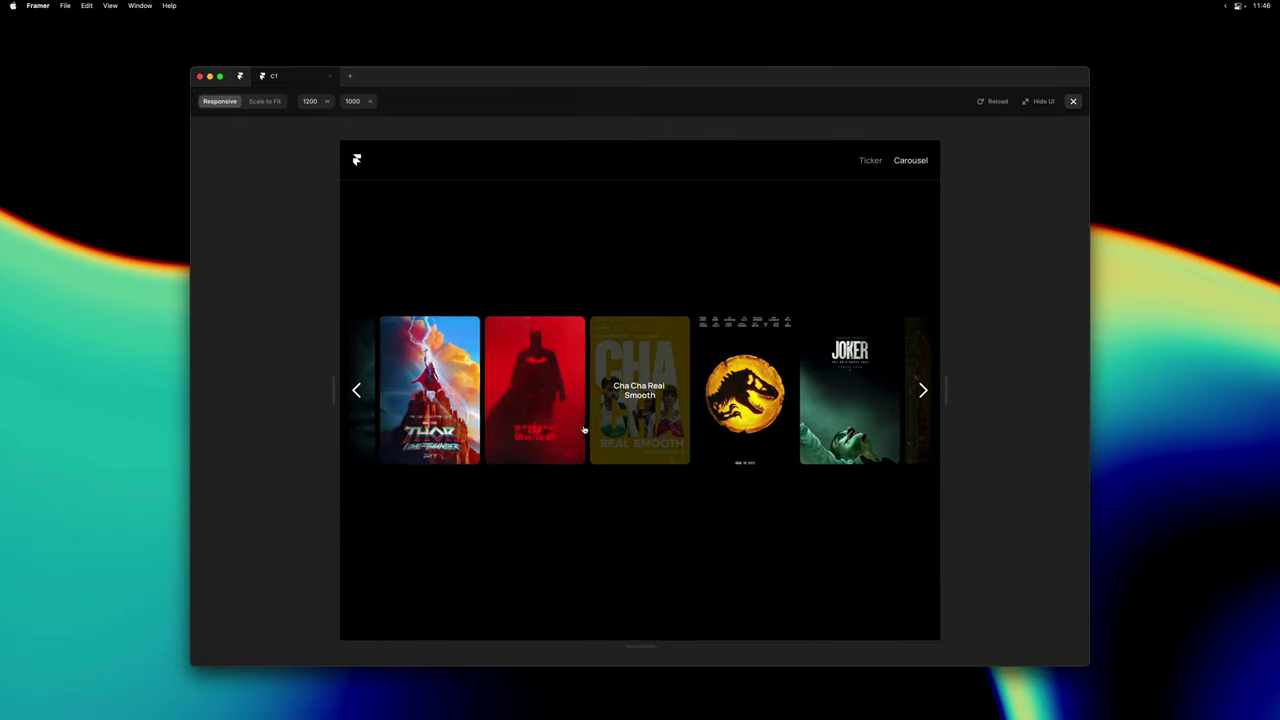
scroll(584, 430, "right", 5)
scroll(786, 432, "left", 5)
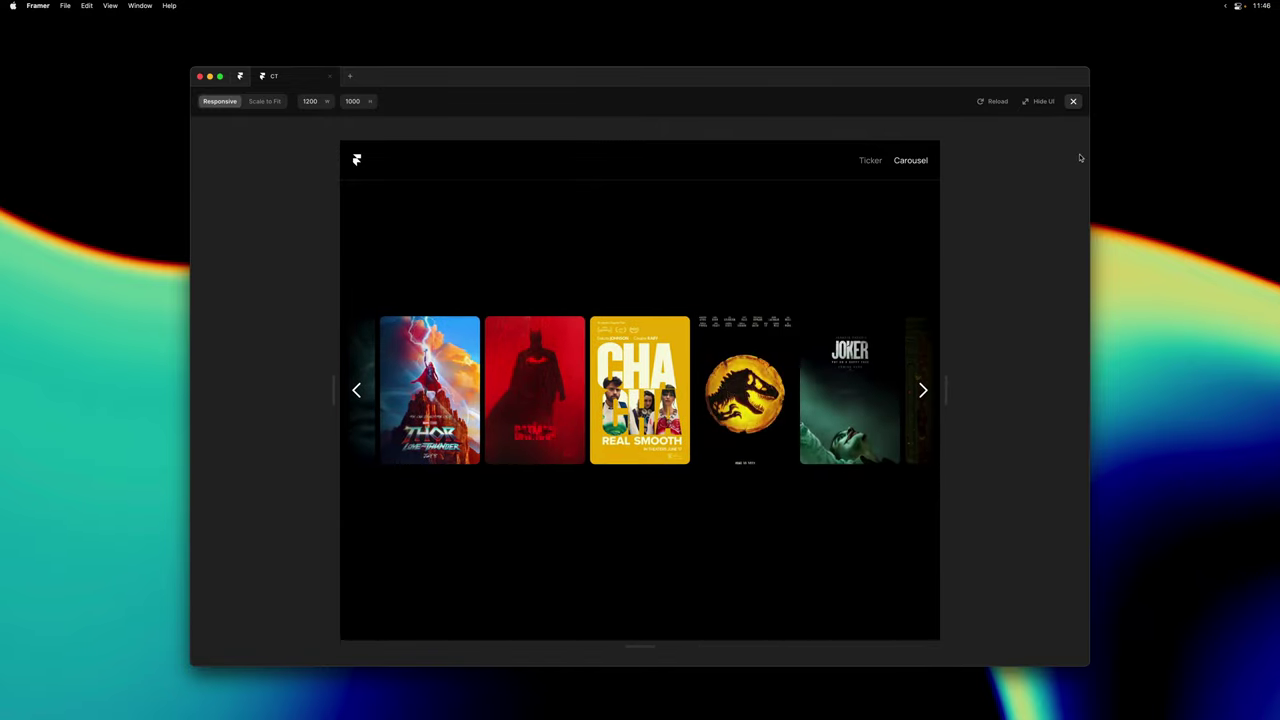
left_click(1074, 102)
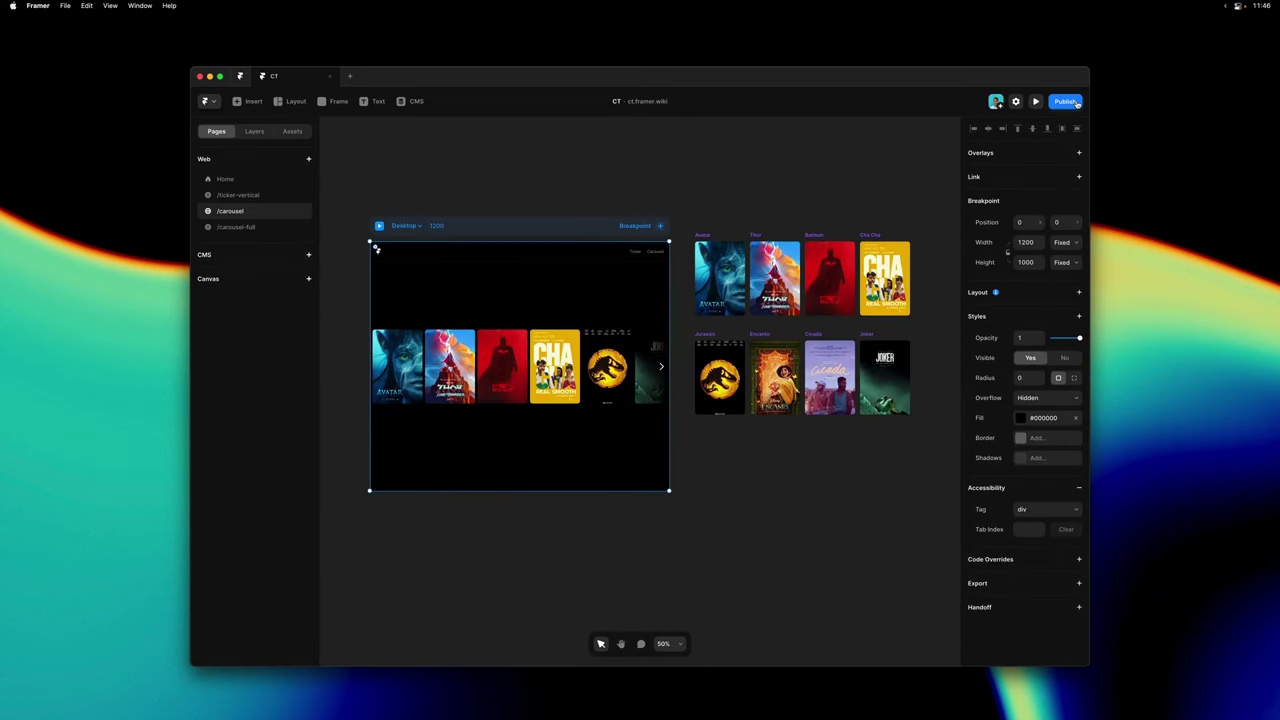
- On the carousel-full page, compare slideshow slide sizing and keep width and height stretched
left_click(237, 227)
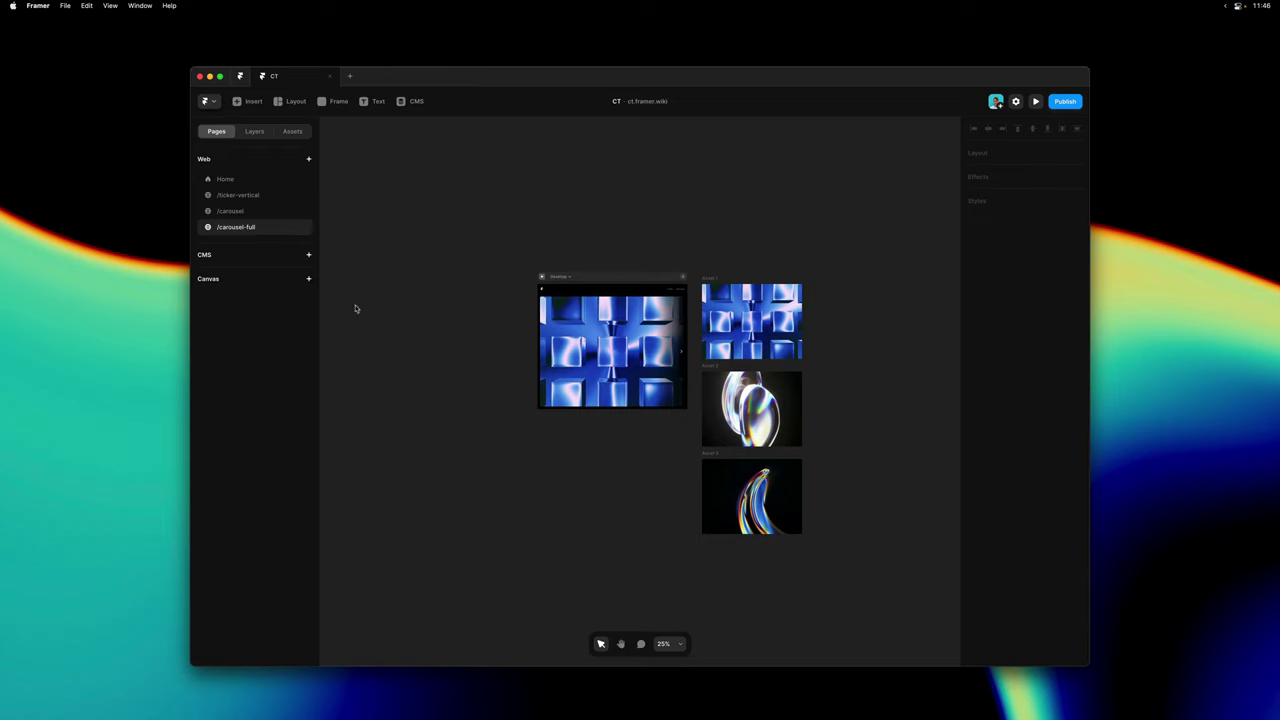
left_click(603, 350)
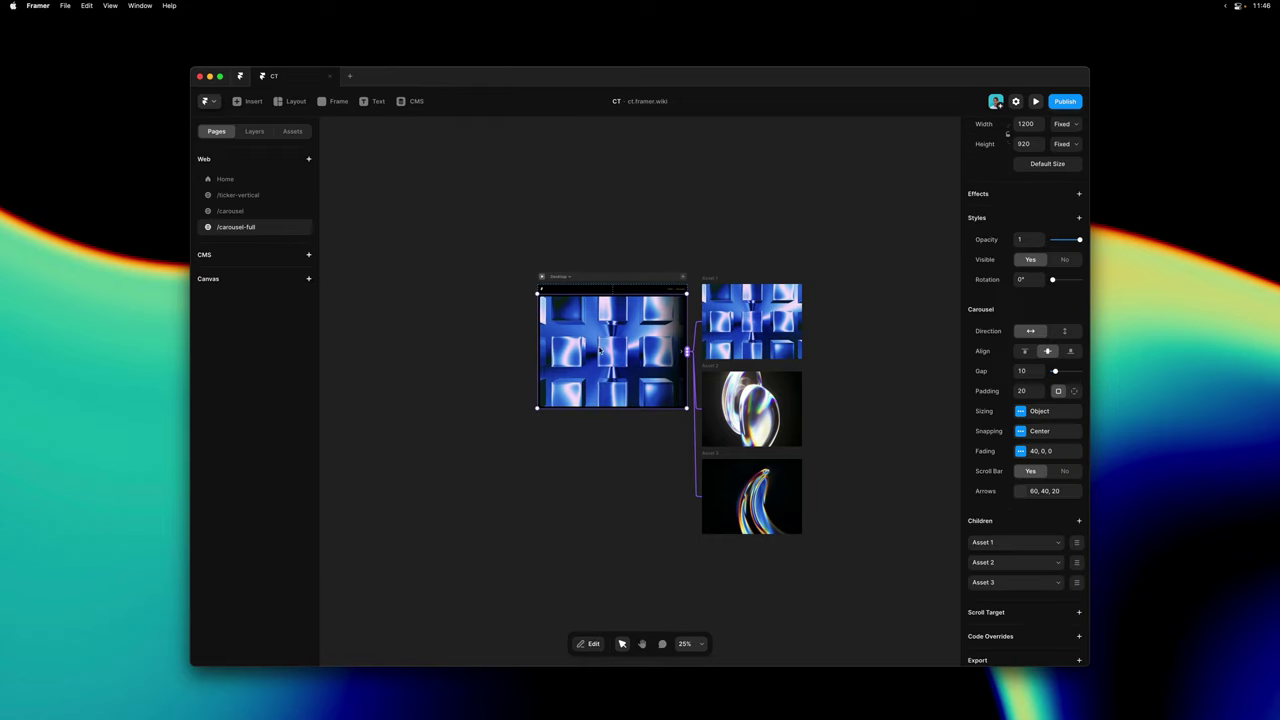
left_click(1039, 412)
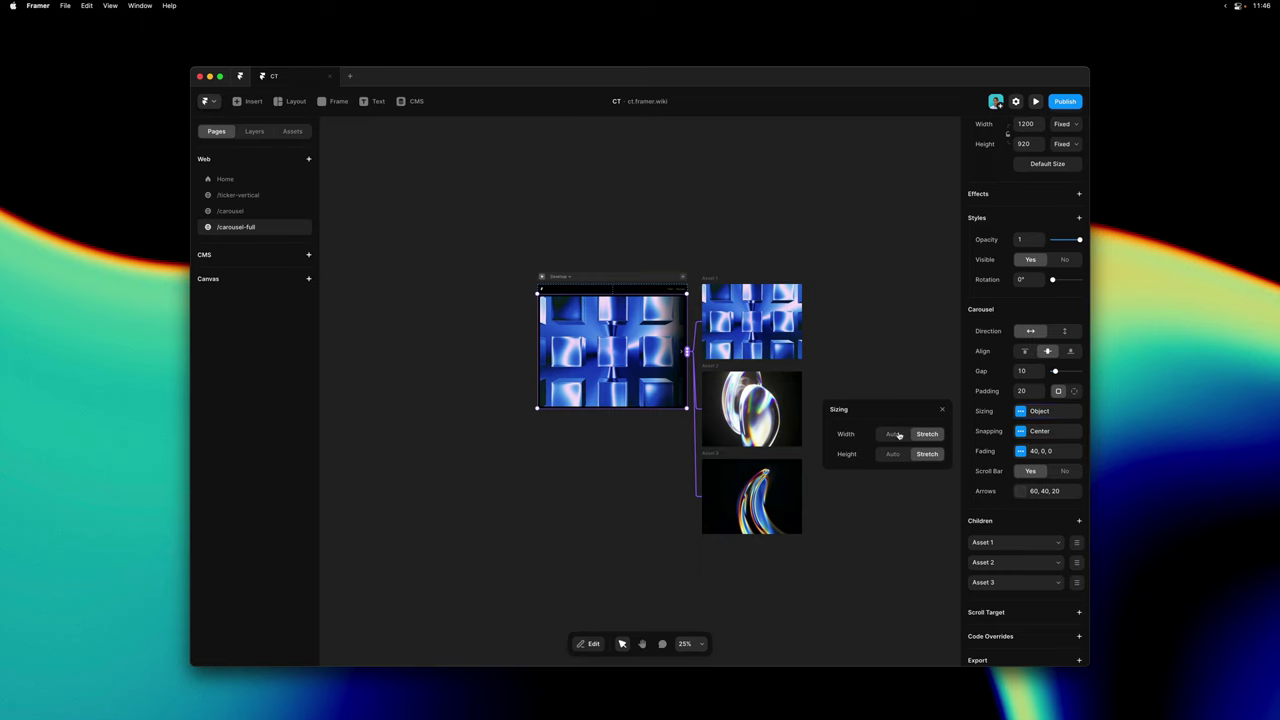
left_click(896, 434)
left_click(928, 434)
left_click(893, 434)
left_click(926, 434)
left_click(895, 454)
left_click(928, 455)
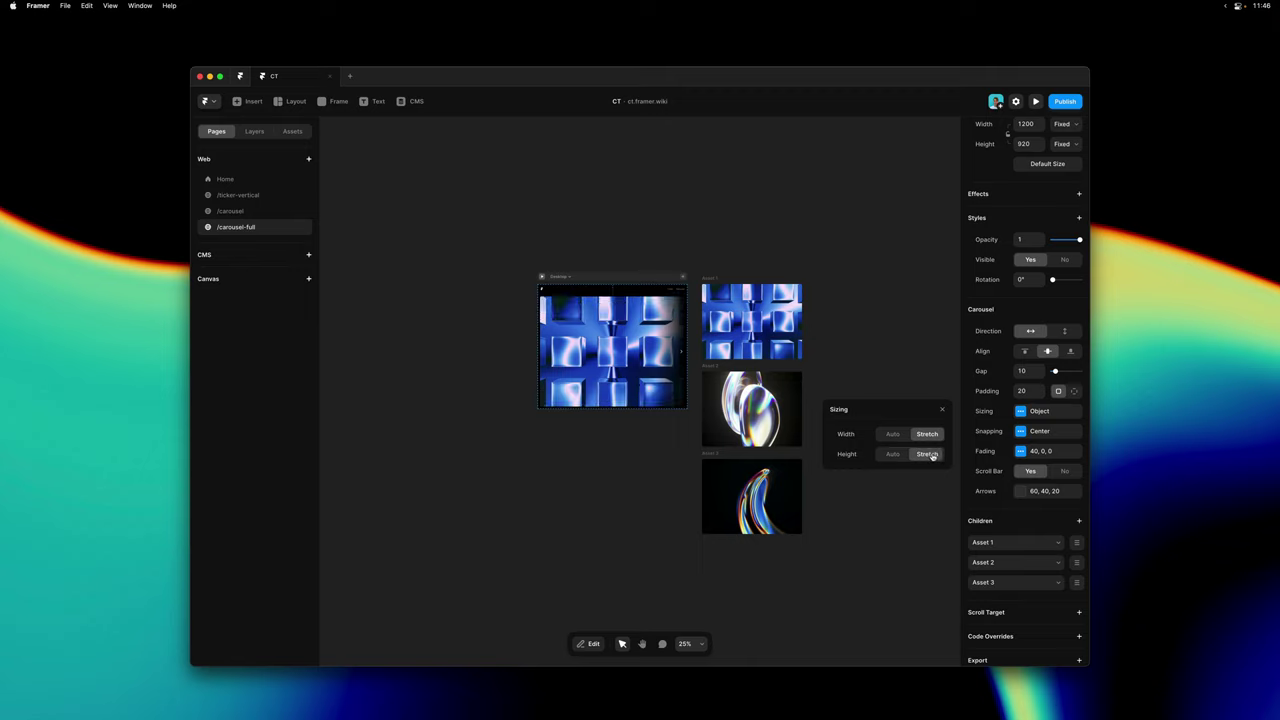
left_click(910, 369)
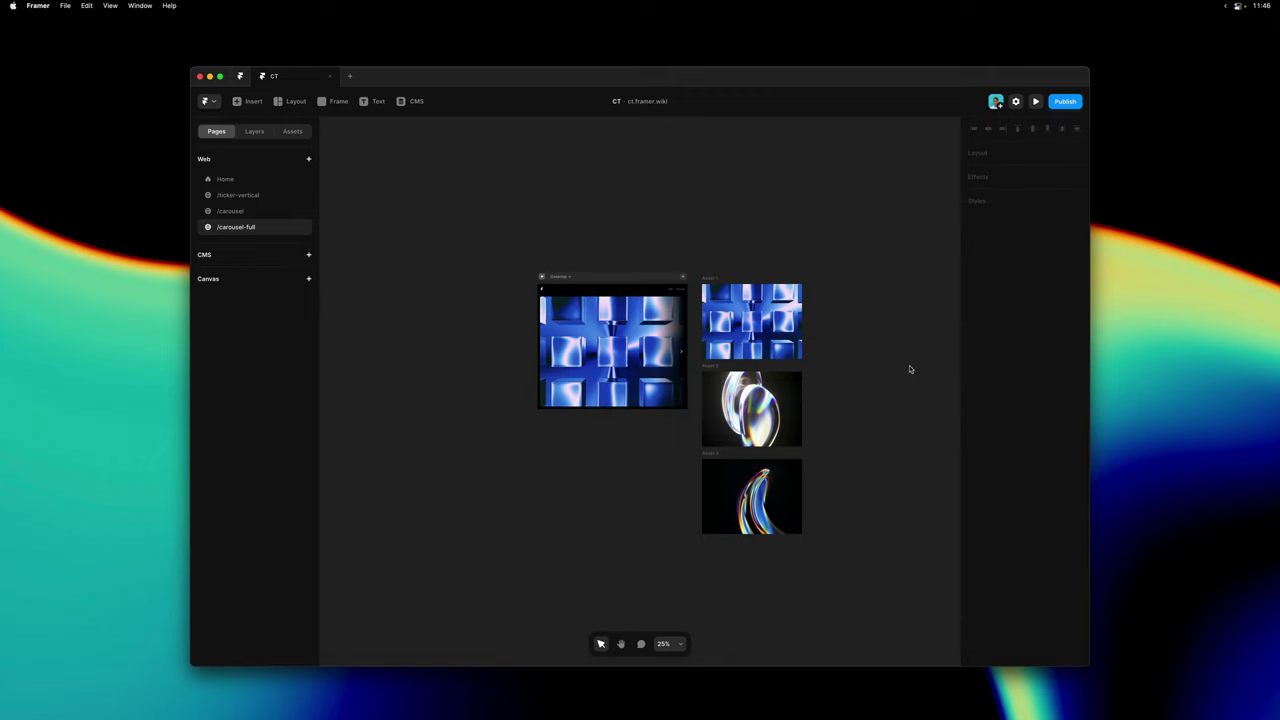
- Set the slideshow's edge fade opacity to 0.5
left_click(542, 277)
left_click(1043, 452)
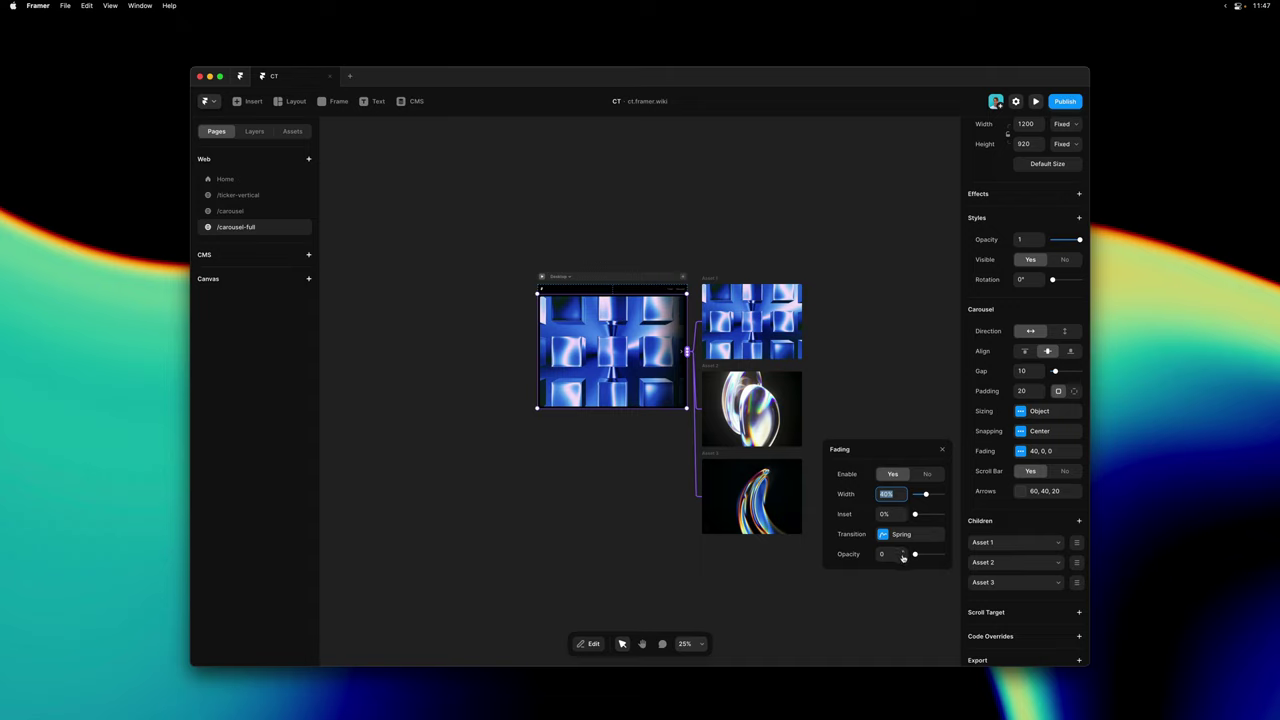
left_click_drag(903, 558, 903, 553)
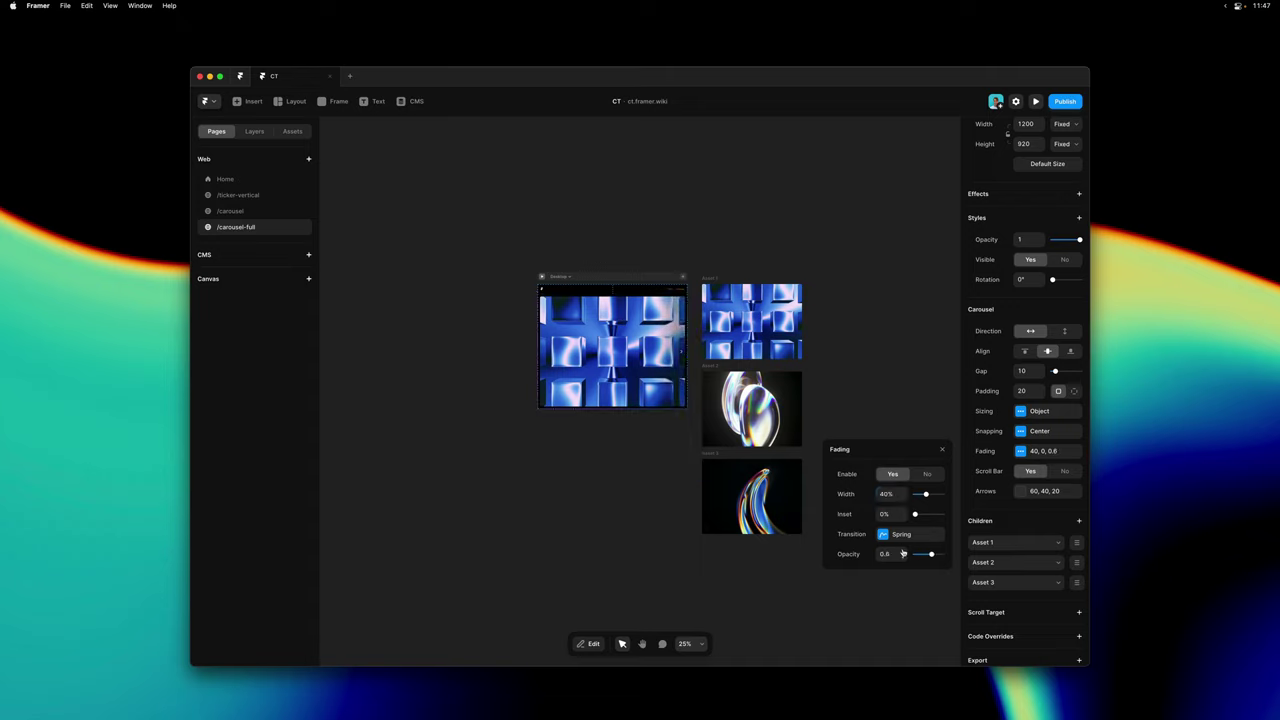
left_click(580, 245)
- Preview the slideshow, advancing three slides with the arrows and going back two
left_click(540, 277)
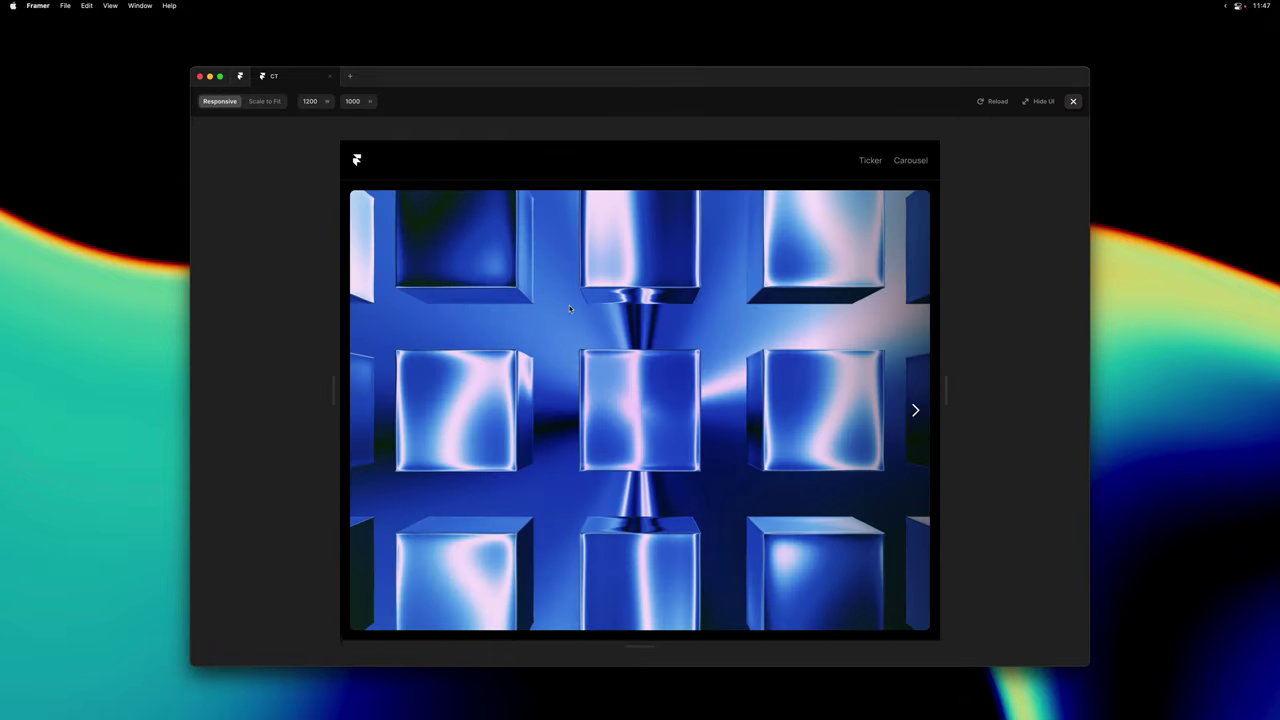
left_click(914, 412)
left_click(914, 412)
left_click(914, 412)
left_click(364, 412)
left_click(364, 412)
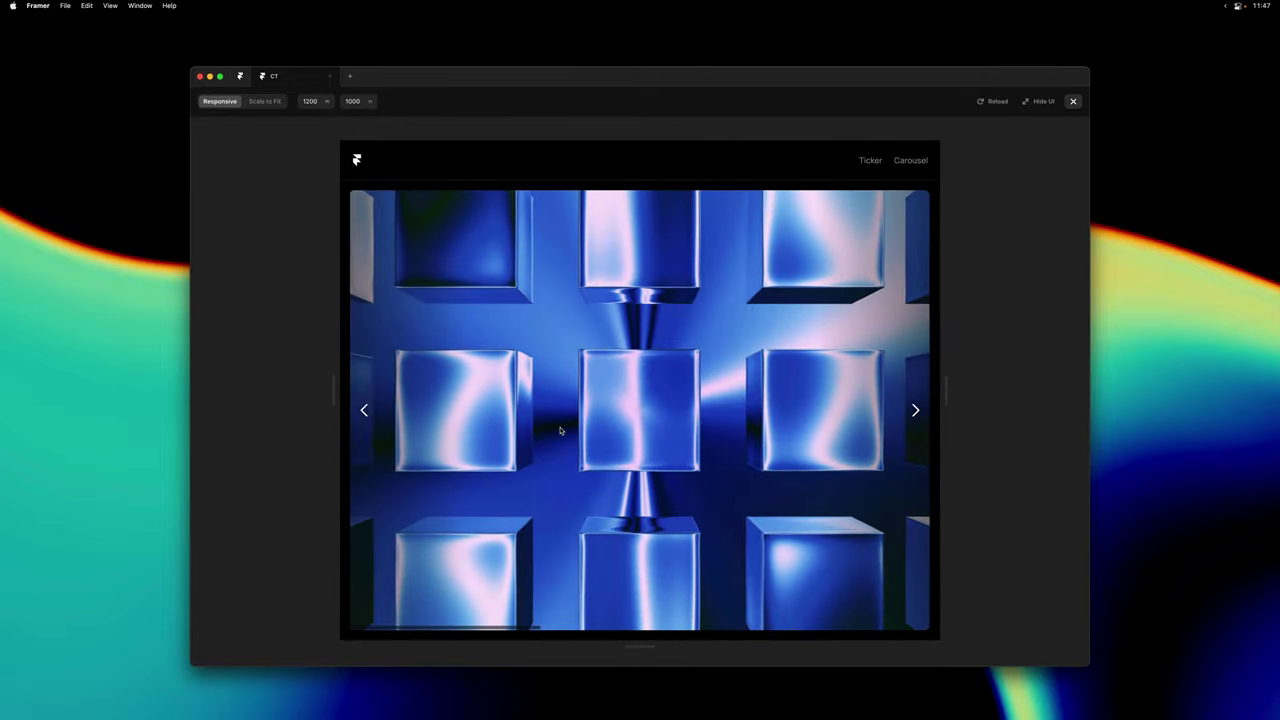
- Close the preview and switch to the ticker-vertical page
left_click(1075, 102)
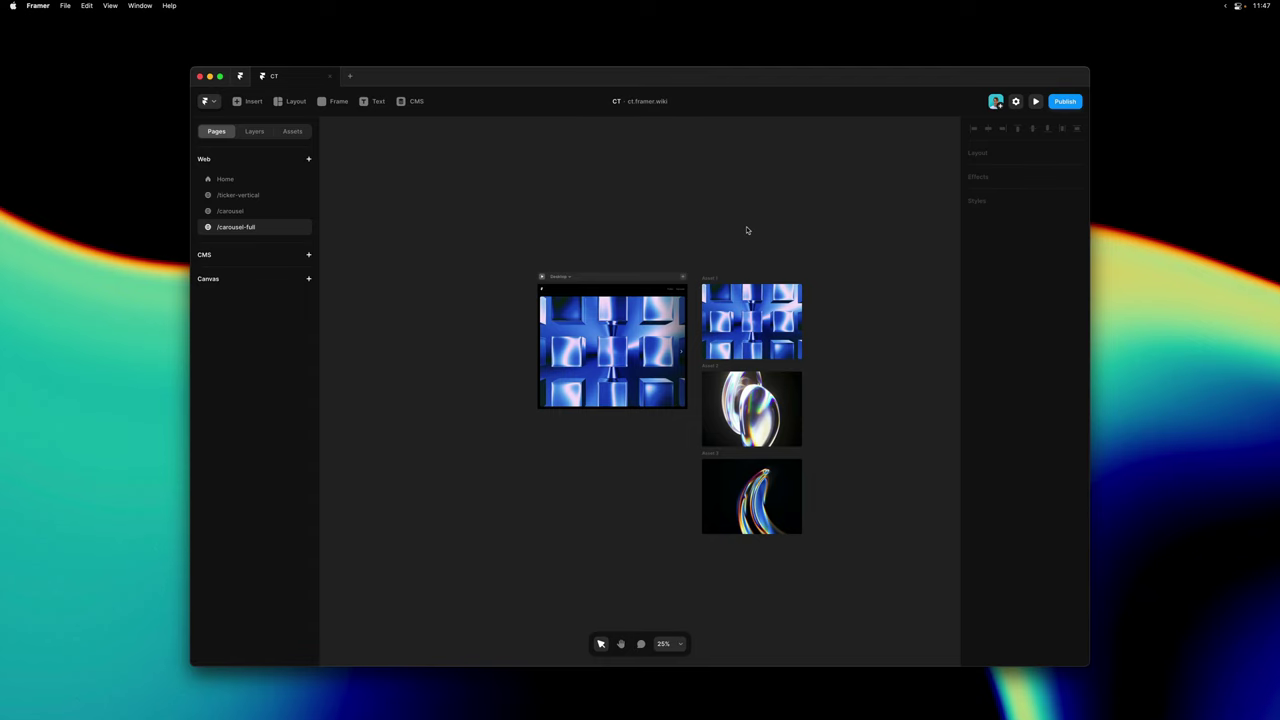
left_click(268, 199)
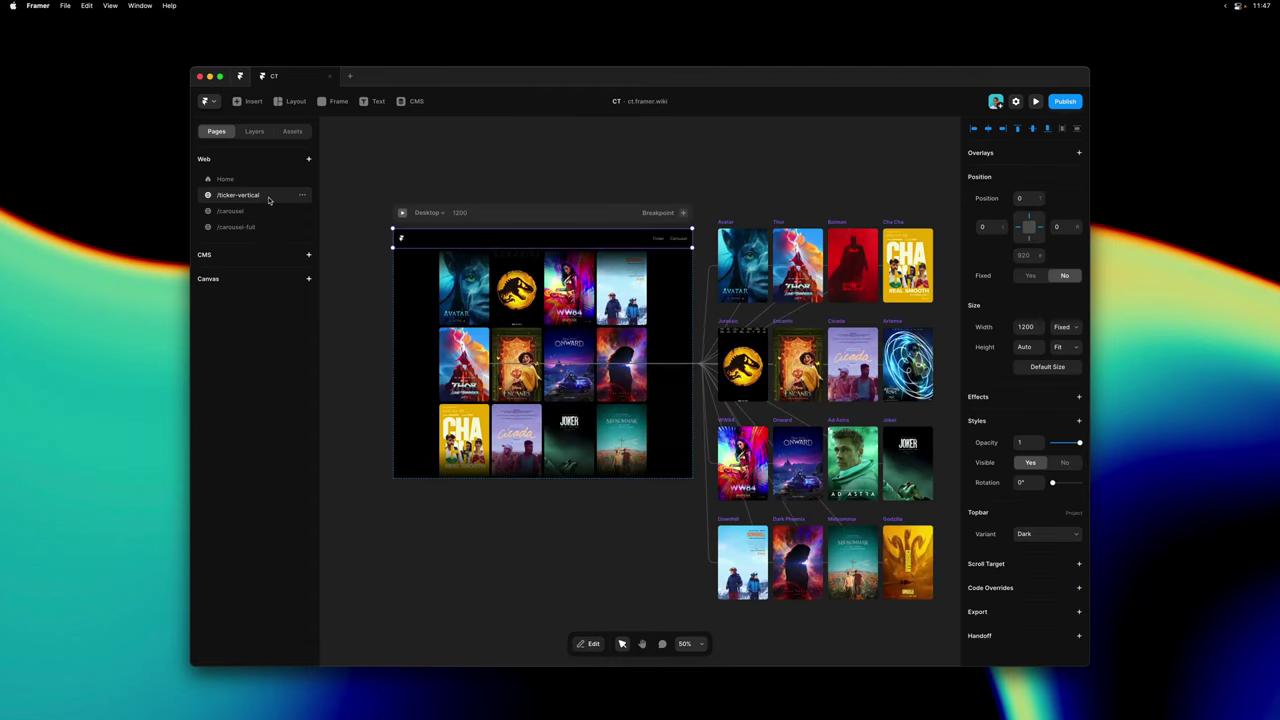
left_click(357, 211)
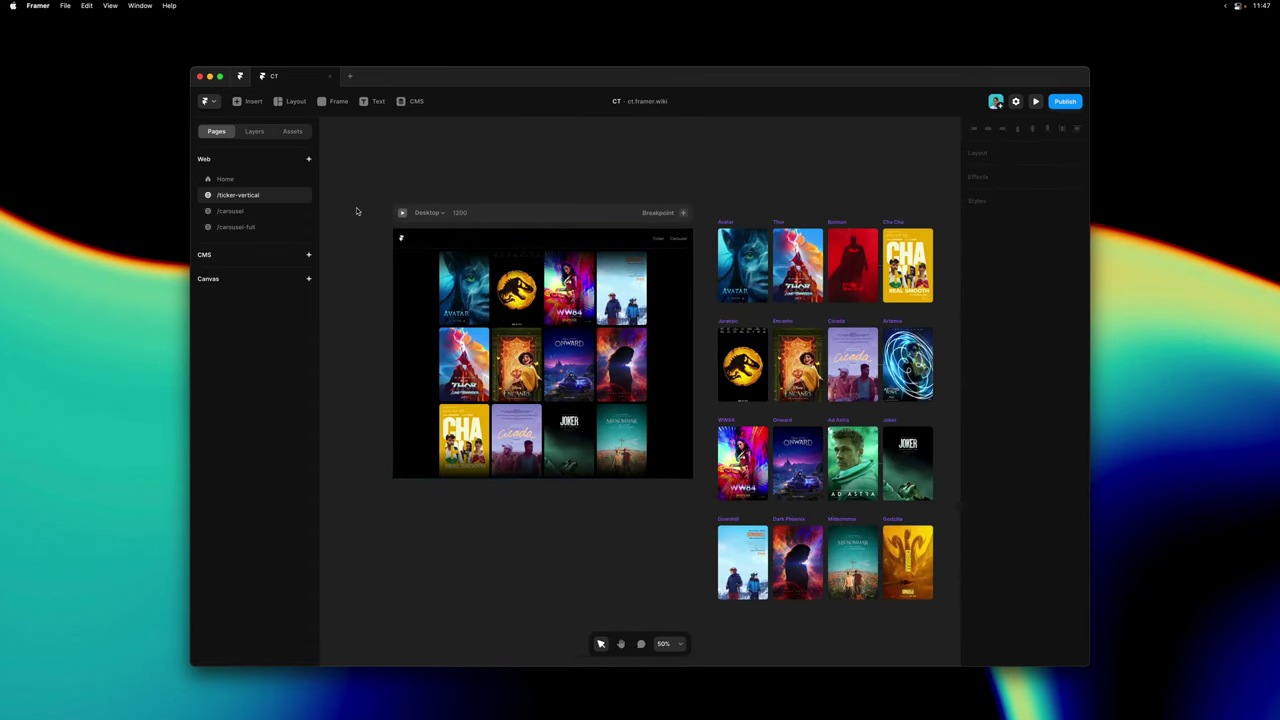